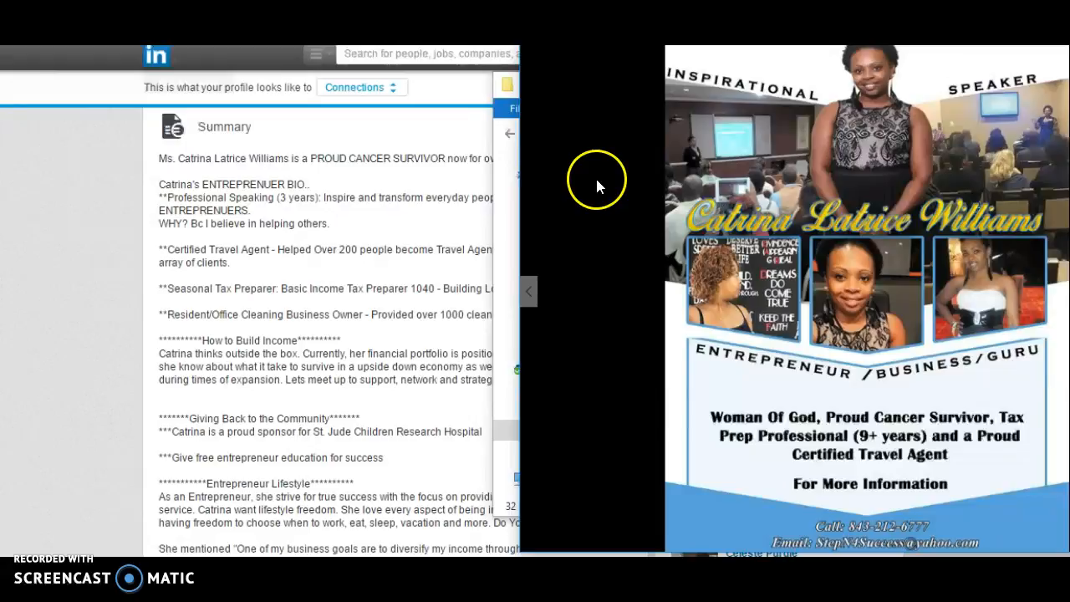
Move the flyer image aside, close it, and close the Pictures folder window.
left_click_drag(794, 40, 692, 41)
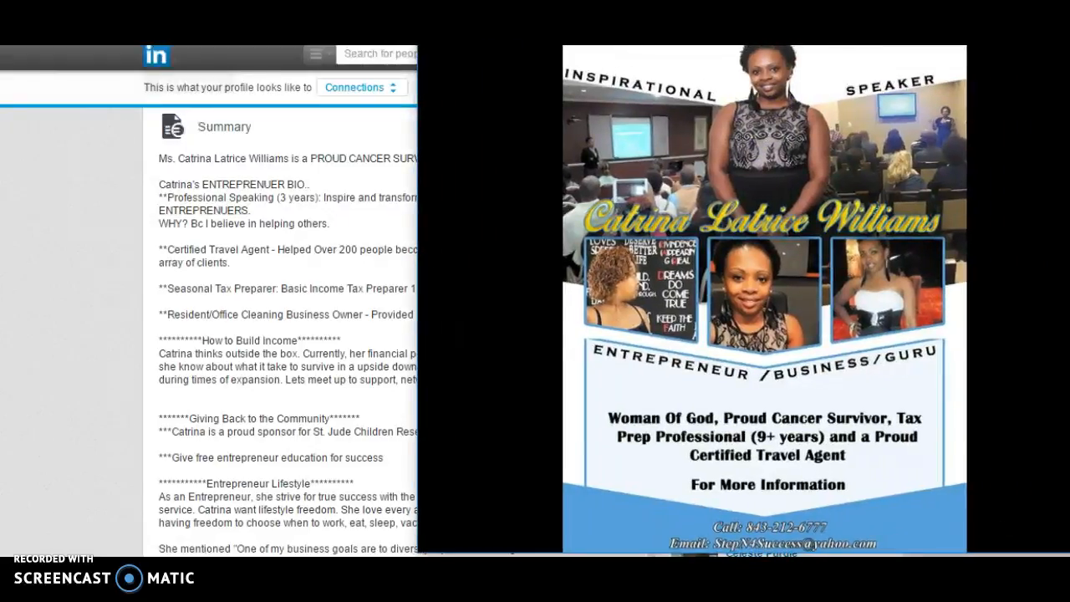
left_click(1069, 34)
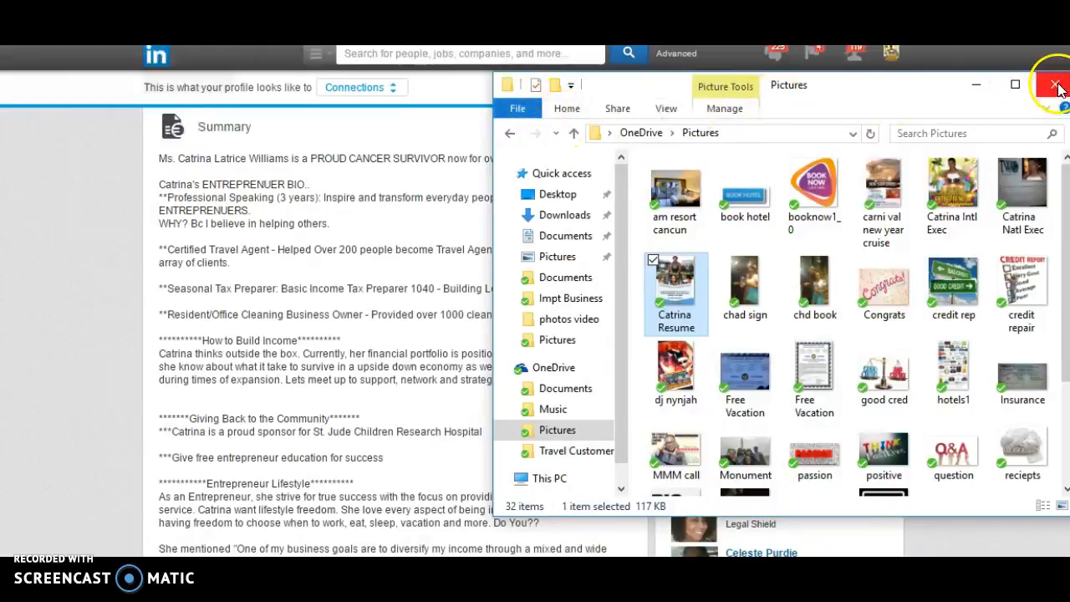
left_click(1057, 87)
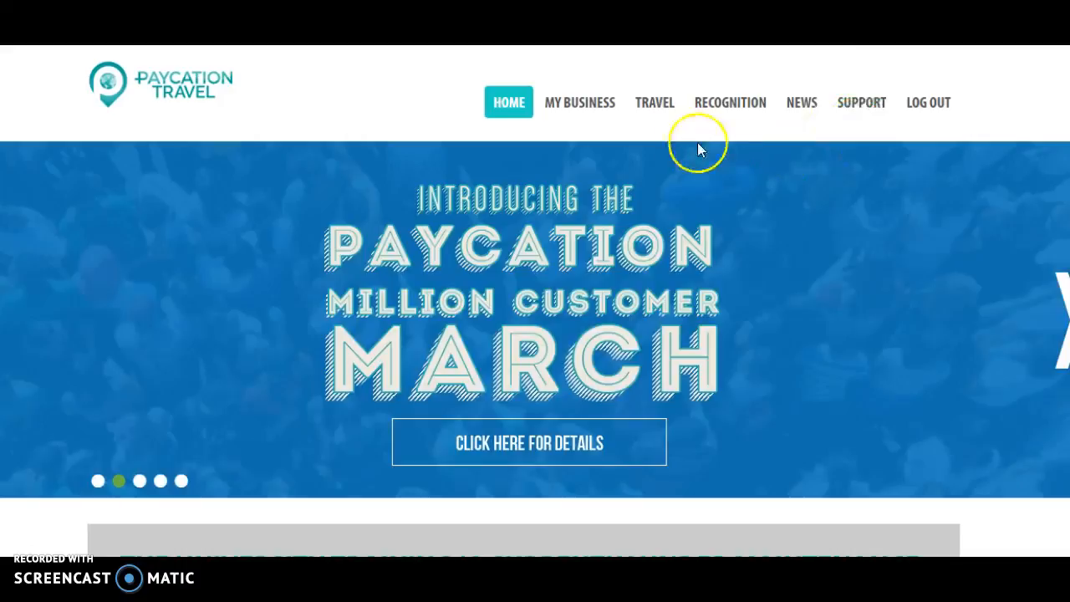
View the Tracking Desk page in the Travel section, and open the US Vendor List.
left_click(663, 123)
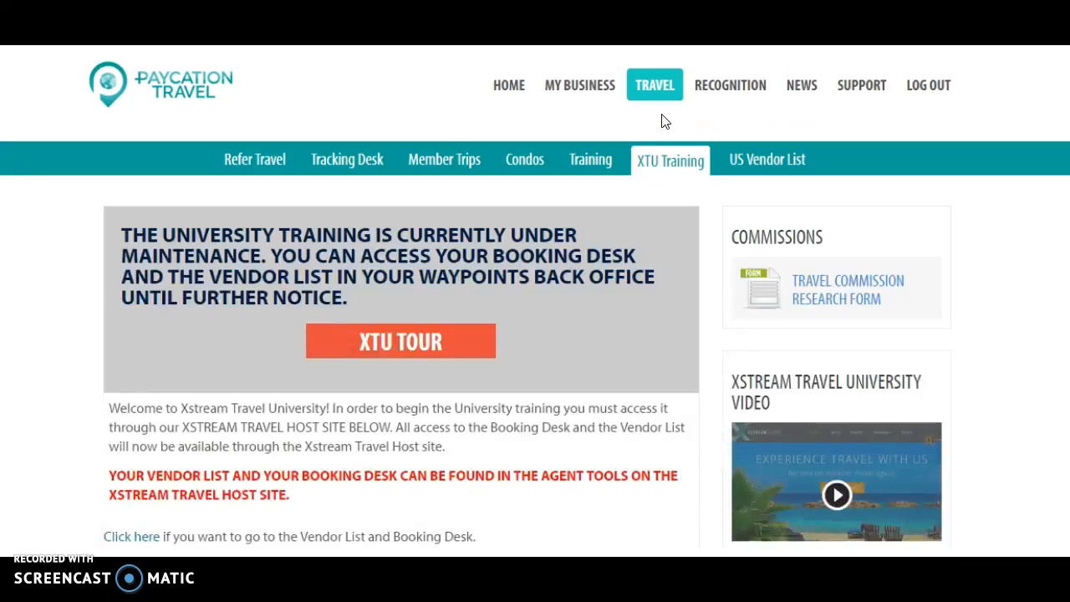
left_click(376, 163)
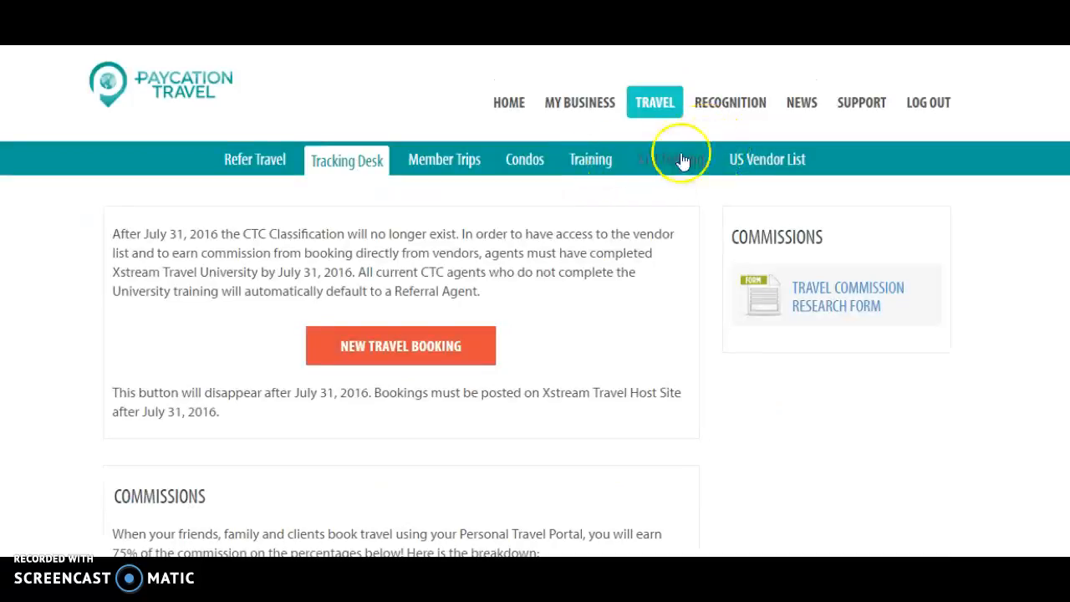
left_click(749, 150)
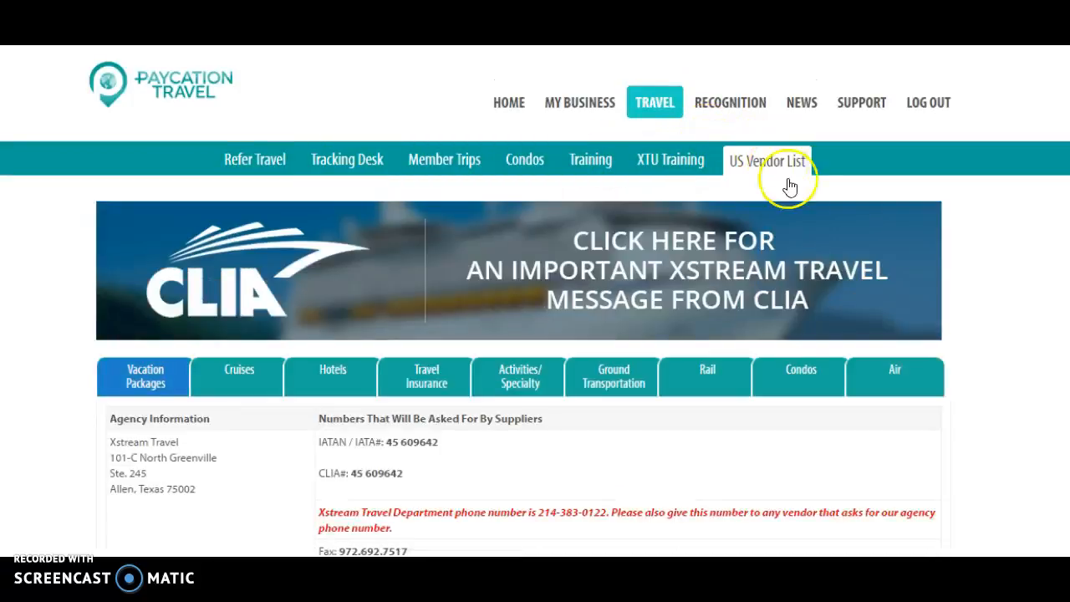
Look through the Vacation Packages vendors in the US Vendor List, including their descriptions and registration instructions.
scroll(119, 381, "down", 20)
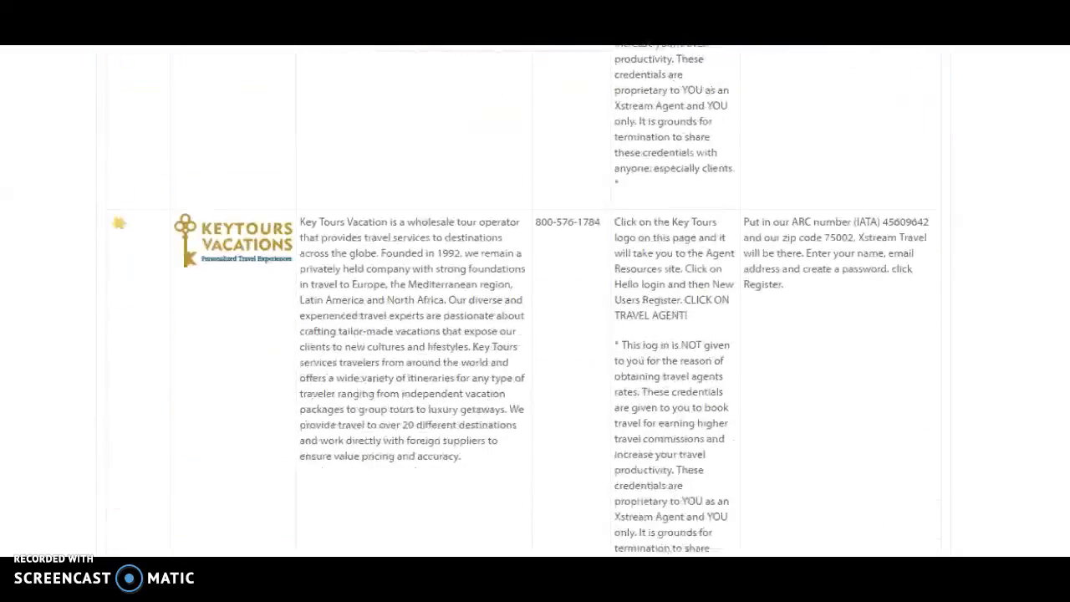
scroll(535, 301, "down", 20)
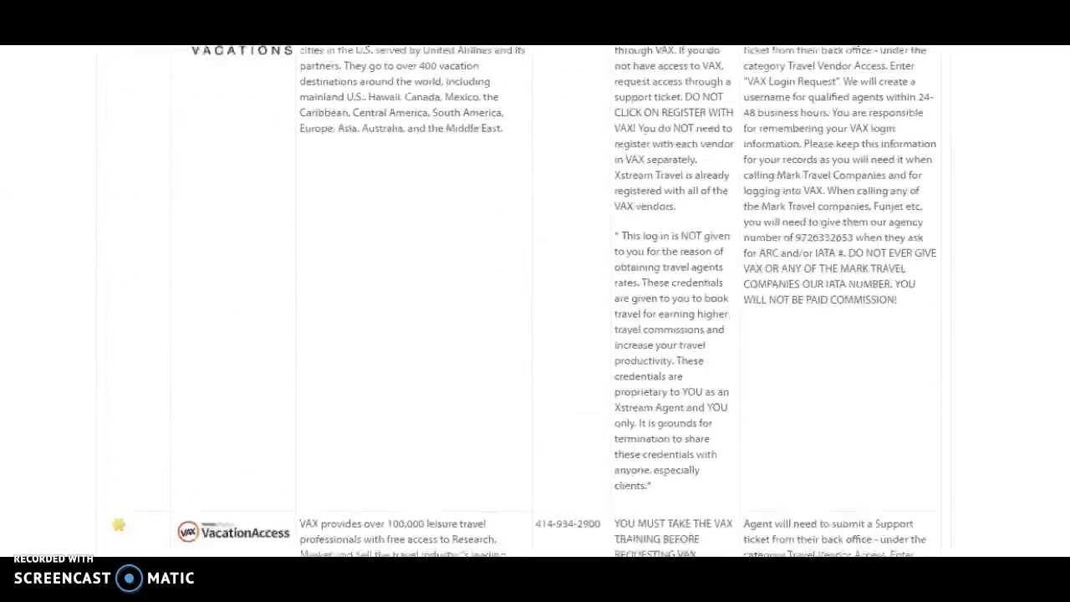
scroll(535, 300, "down", 20)
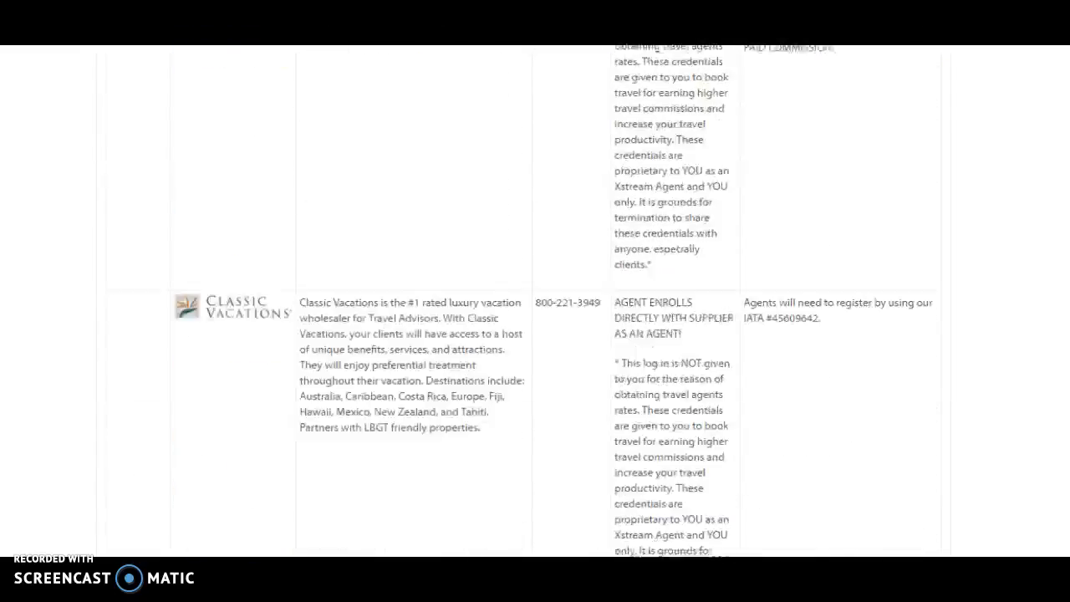
scroll(535, 301, "down", 20)
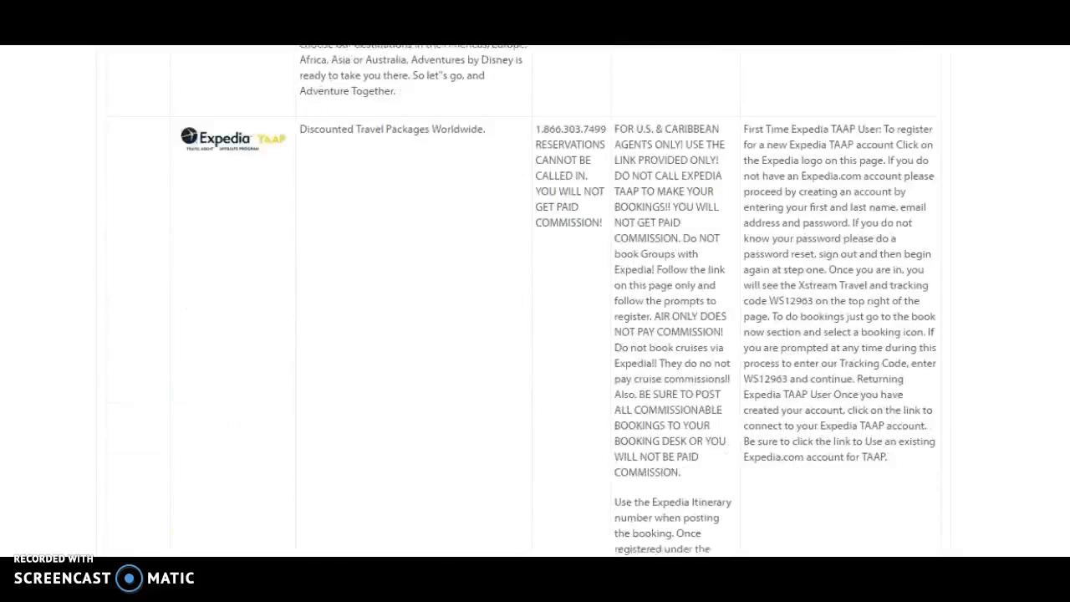
scroll(535, 301, "down", 2)
scroll(535, 301, "up", 20)
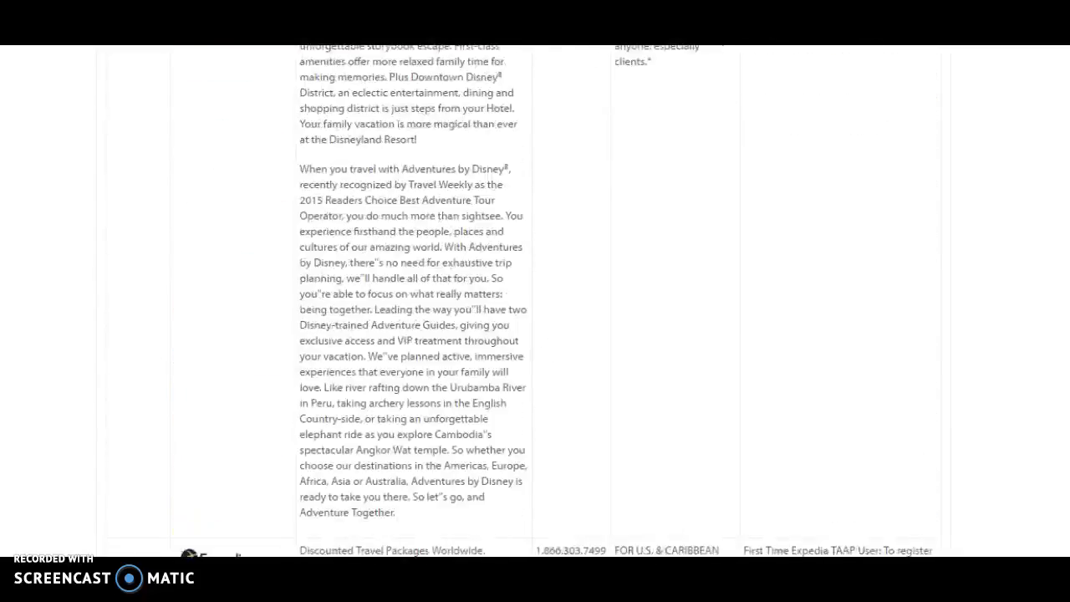
scroll(535, 301, "up", 15)
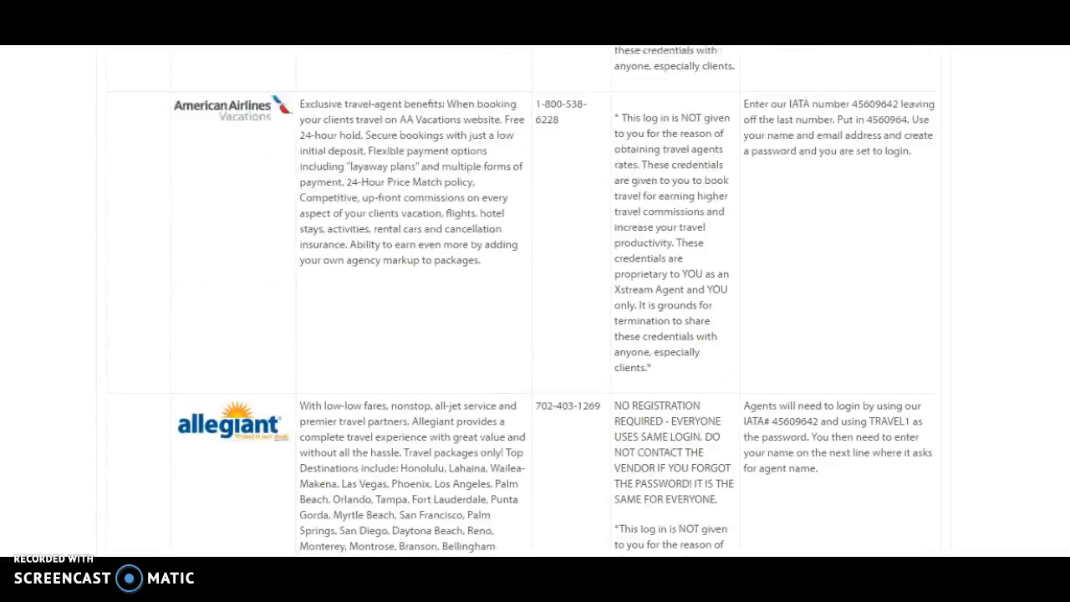
scroll(535, 301, "up", 20)
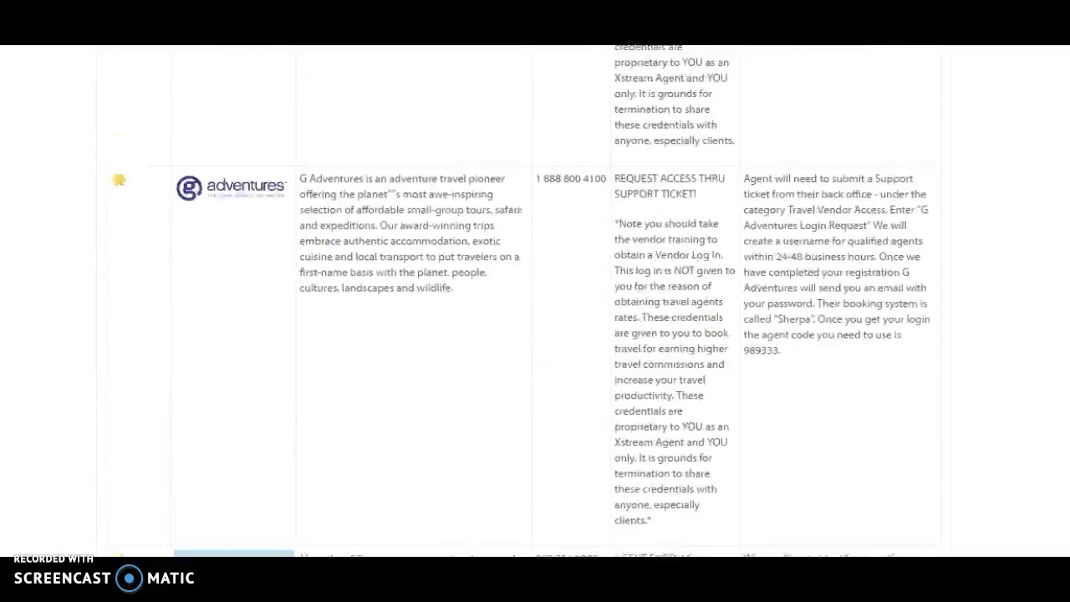
scroll(535, 301, "down", 10)
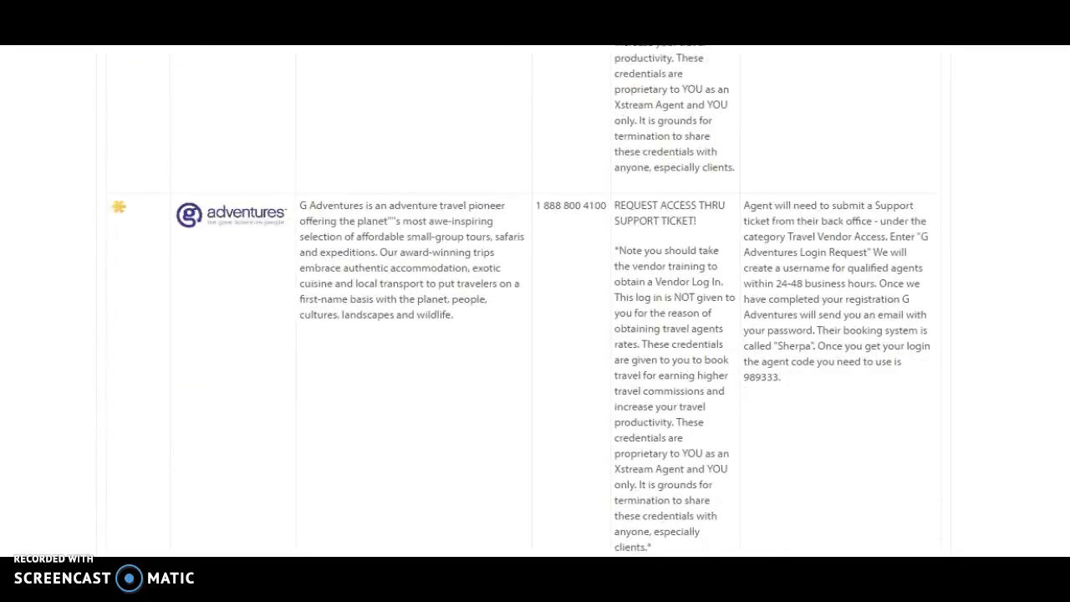
scroll(535, 301, "down", 5)
scroll(535, 301, "up", 15)
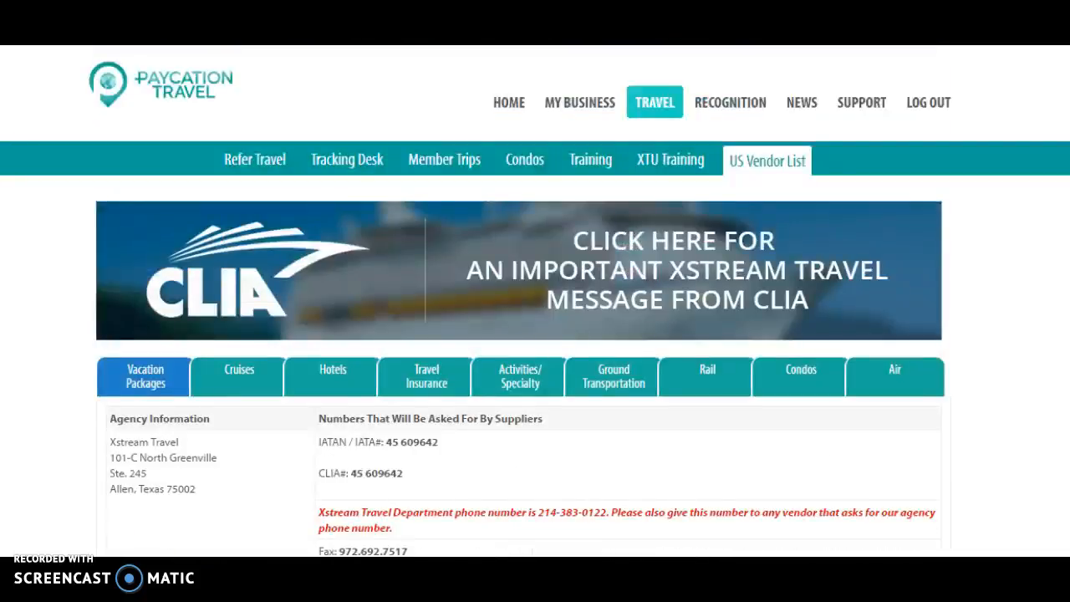
Go to the vacation package search form and look through the available suppliers.
left_click(520, 91)
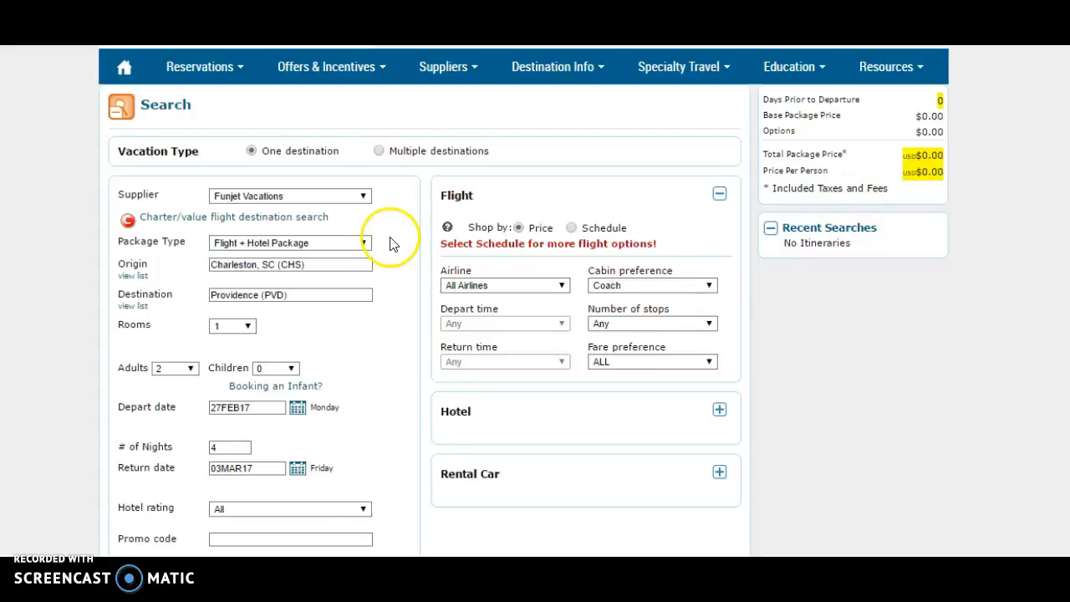
left_click(361, 197)
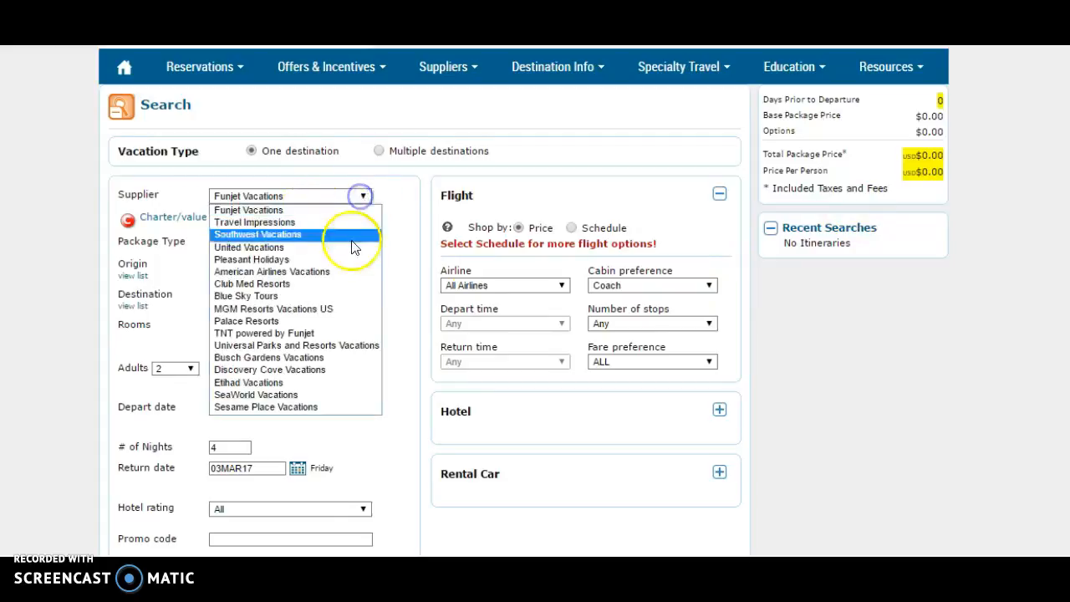
left_click(387, 192)
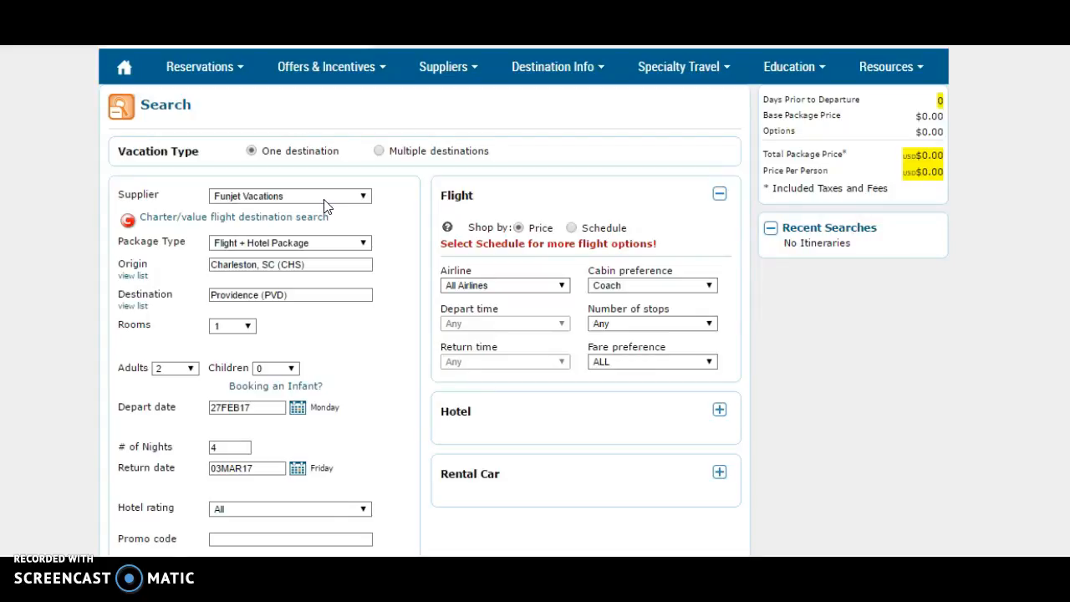
Review the Google results for the closest airport and ferry to Martha's Vineyard, Massachusetts.
left_click(374, 138)
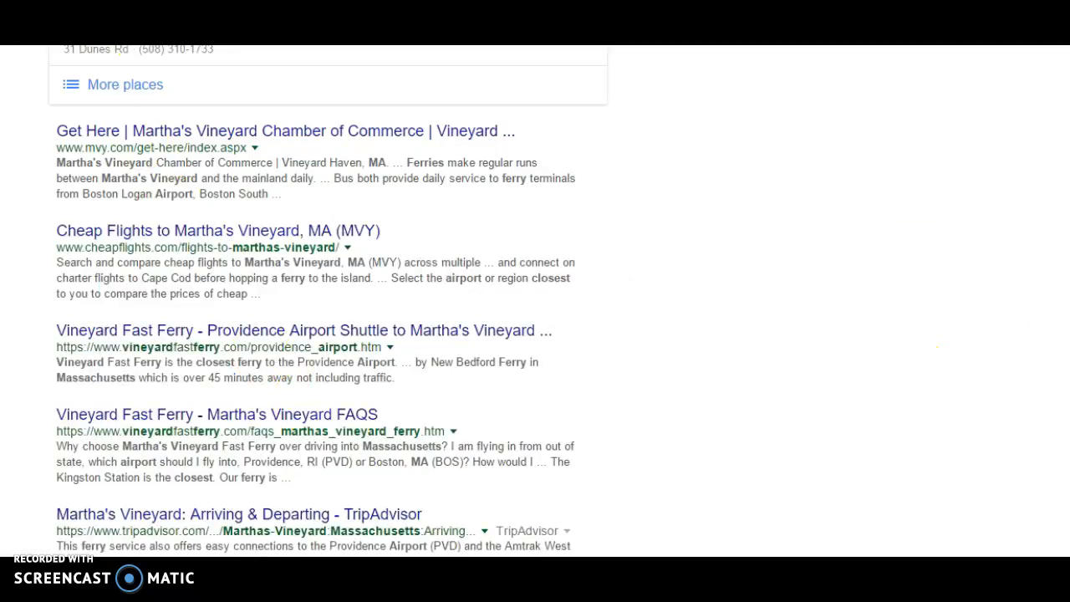
scroll(535, 334, "up", 6)
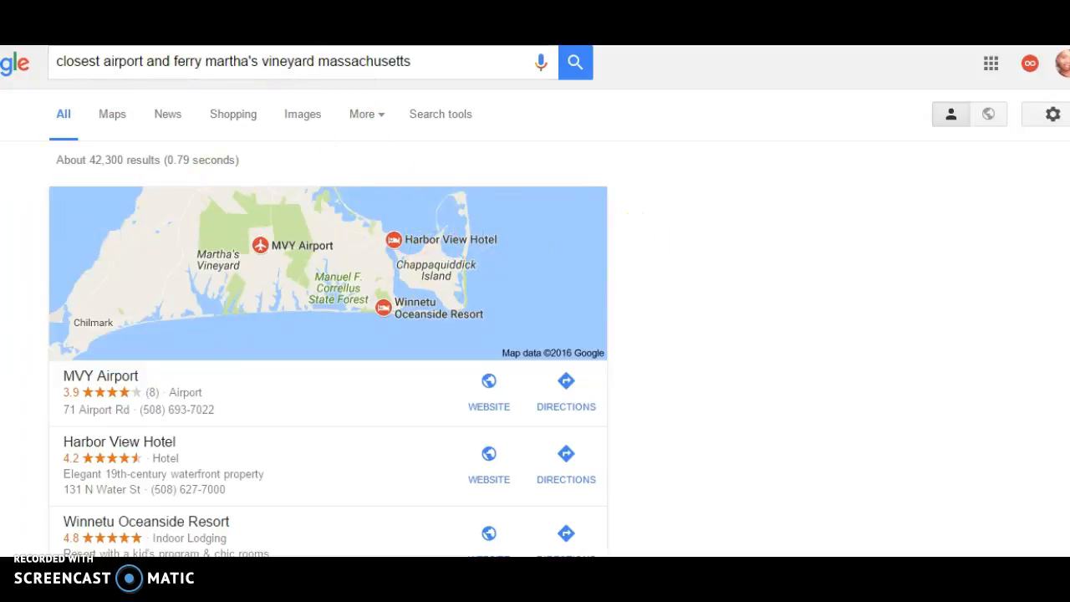
scroll(636, 213, "down", 6)
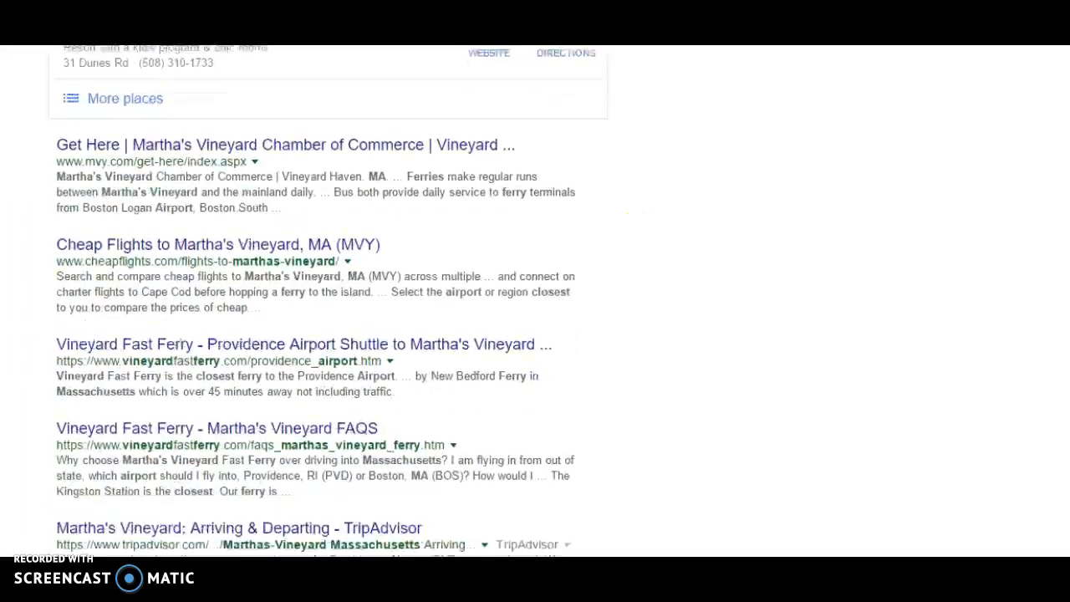
scroll(635, 213, "down", 1)
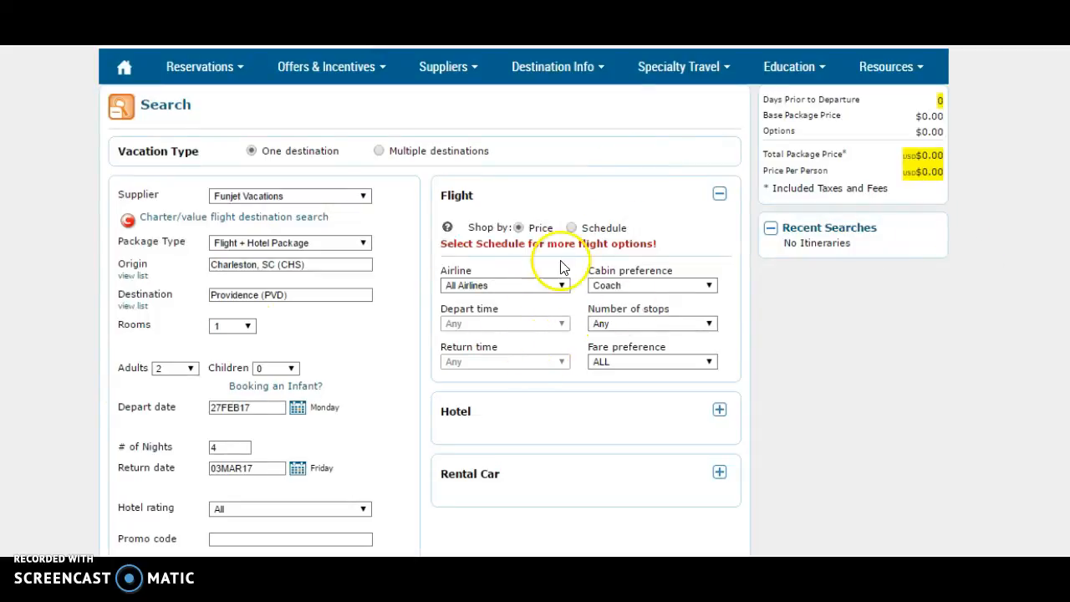
Look through the airline options in the package search form's flight section.
left_click(511, 286)
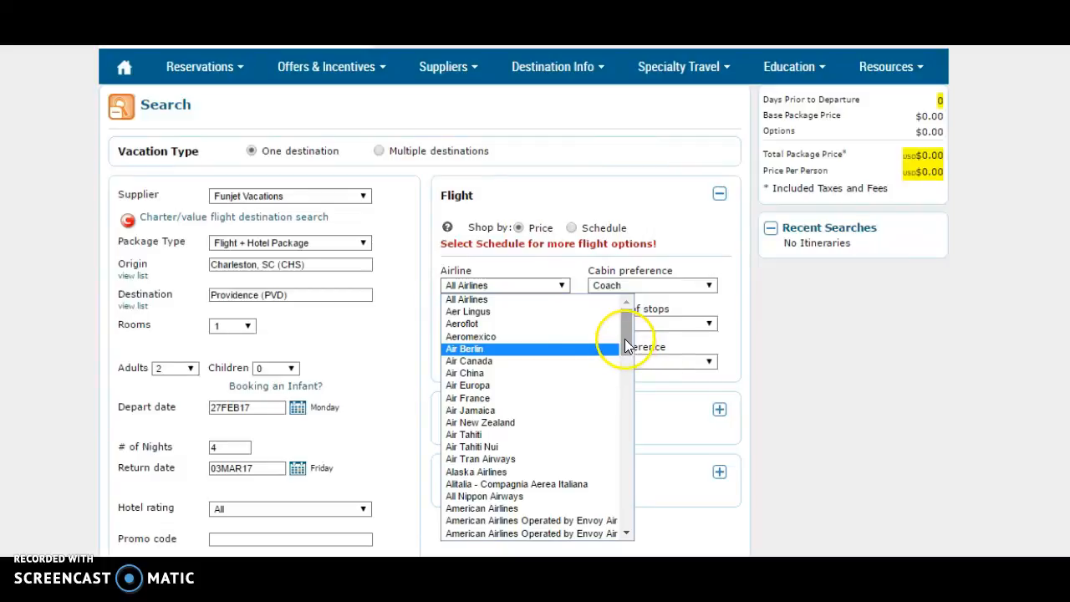
left_click_drag(625, 341, 630, 394)
key("Escape")
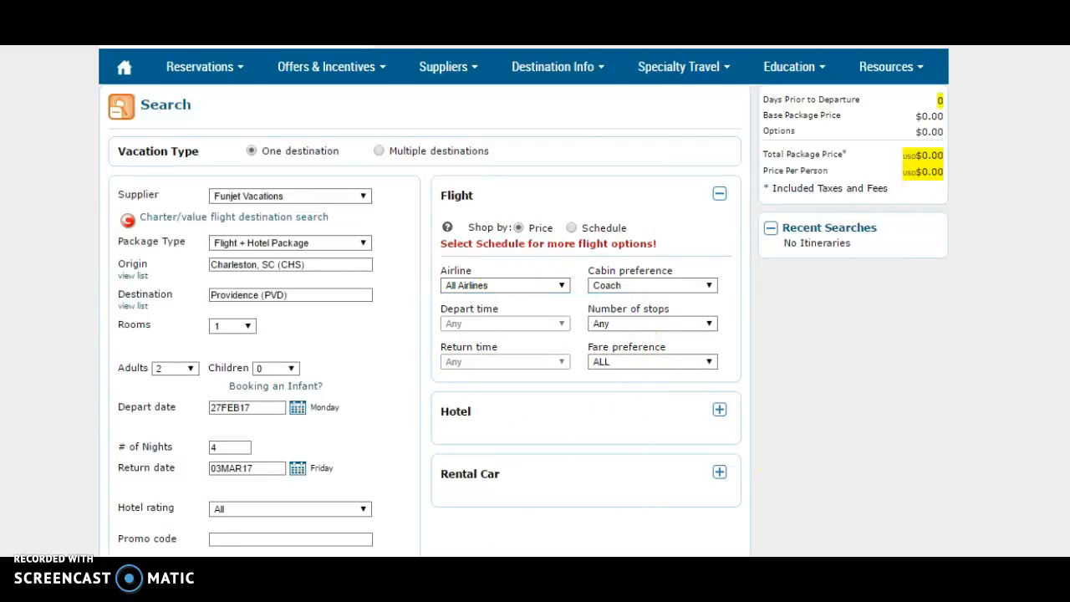
Search for the Funjet flight and hotel package from Charleston to Providence, and review the outbound flights.
scroll(535, 301, "down", 3)
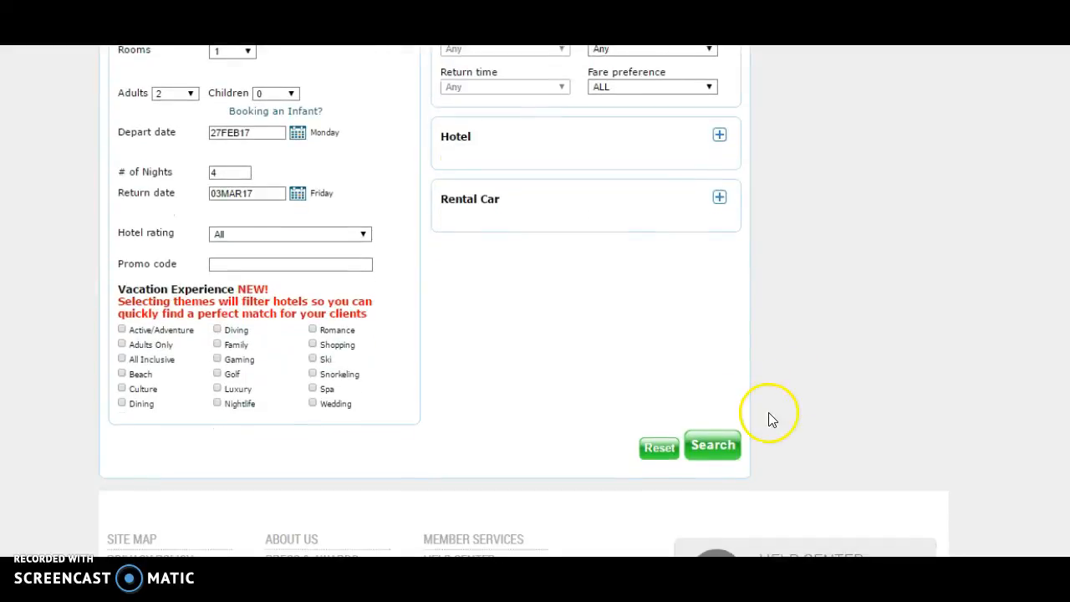
left_click(724, 448)
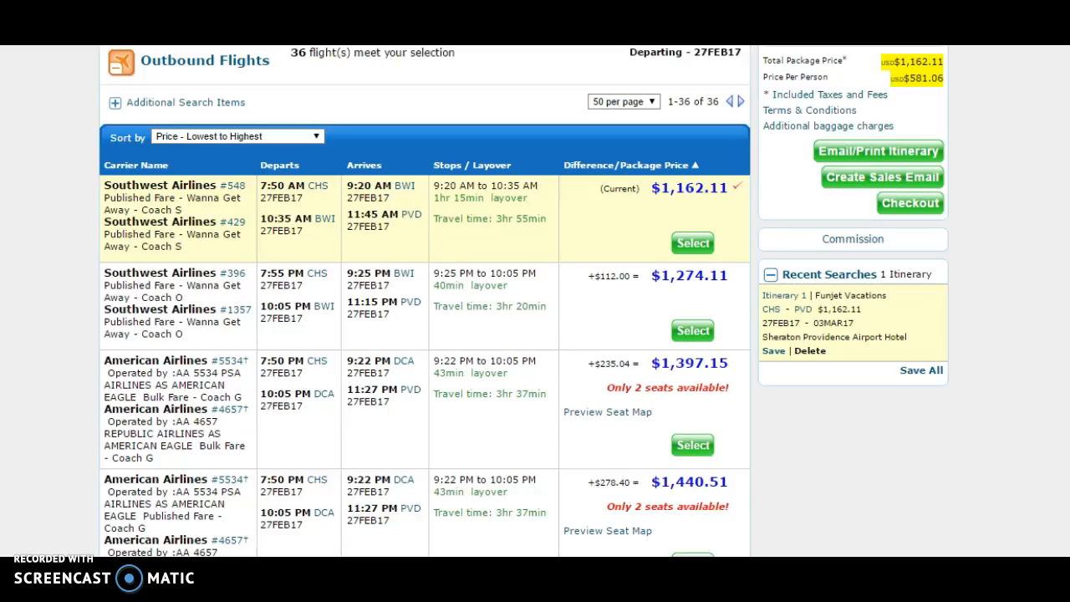
scroll(525, 301, "down", 2)
scroll(525, 301, "up", 5)
scroll(525, 301, "down", 1)
scroll(525, 301, "down", 3)
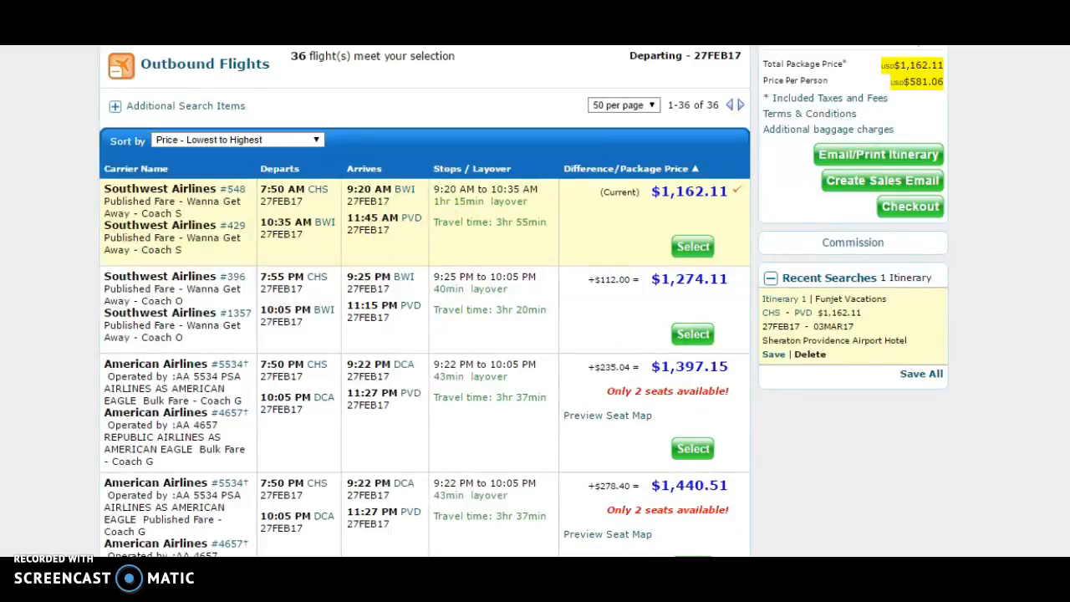
Switch to Notepad, move its window clear of the flight details, and enter "Southwest" below a blank line.
left_click(620, 555)
left_click_drag(631, 125, 850, 334)
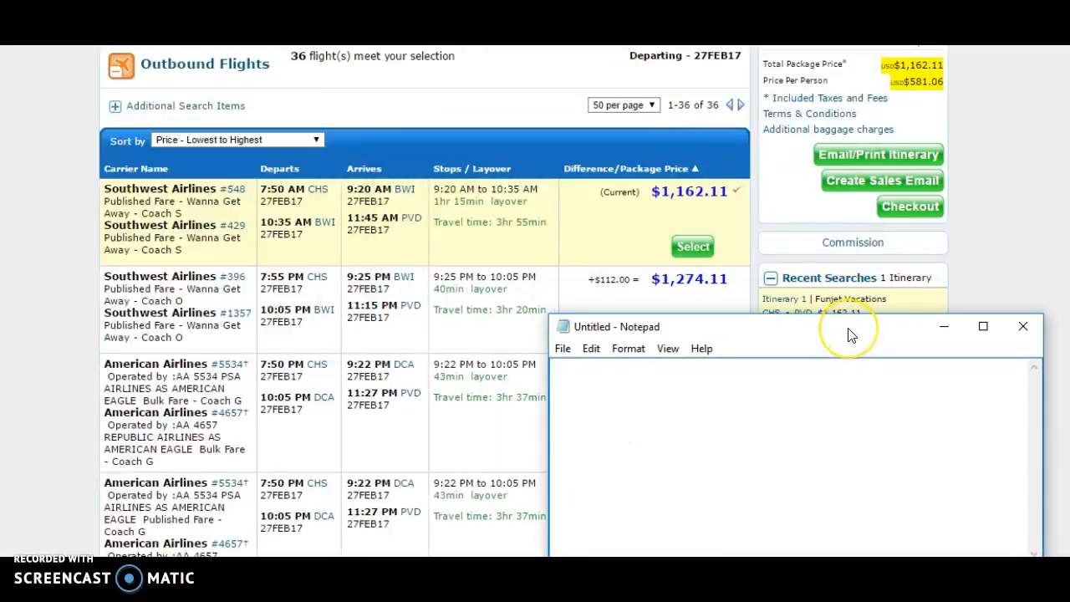
key("Return")
type("Southwest")
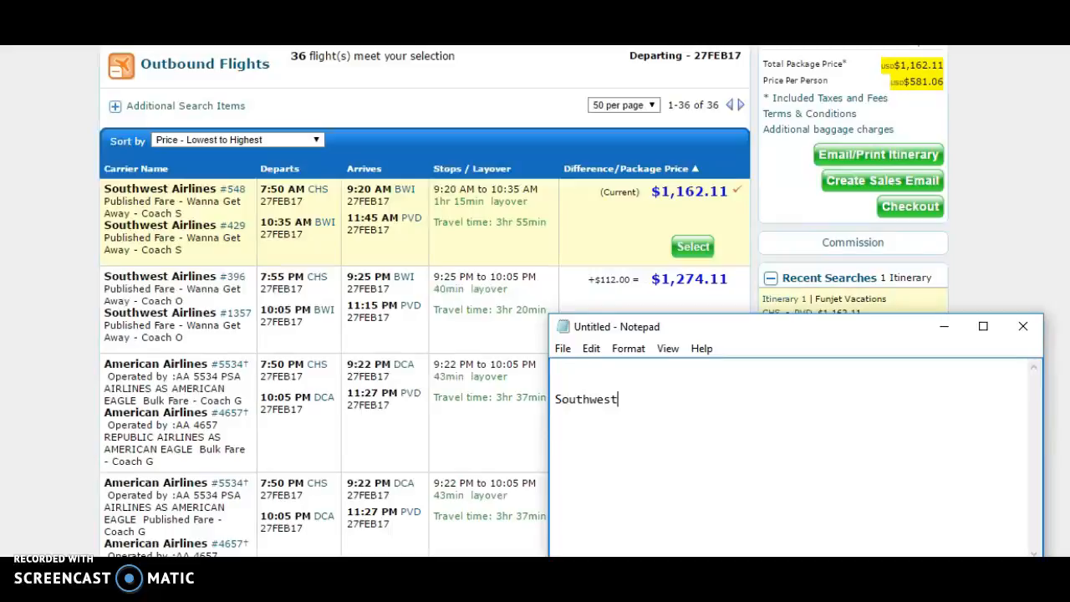
Add the departure "CHS 7:50-" after the airline name in the note.
type(" Ai")
key("BackSpace")
key("BackSpace")
type("7:1")
key("BackSpace")
type("50")
key("Left")
key("Left")
key("Left")
key("Left")
type("CHS ")
type("- ")
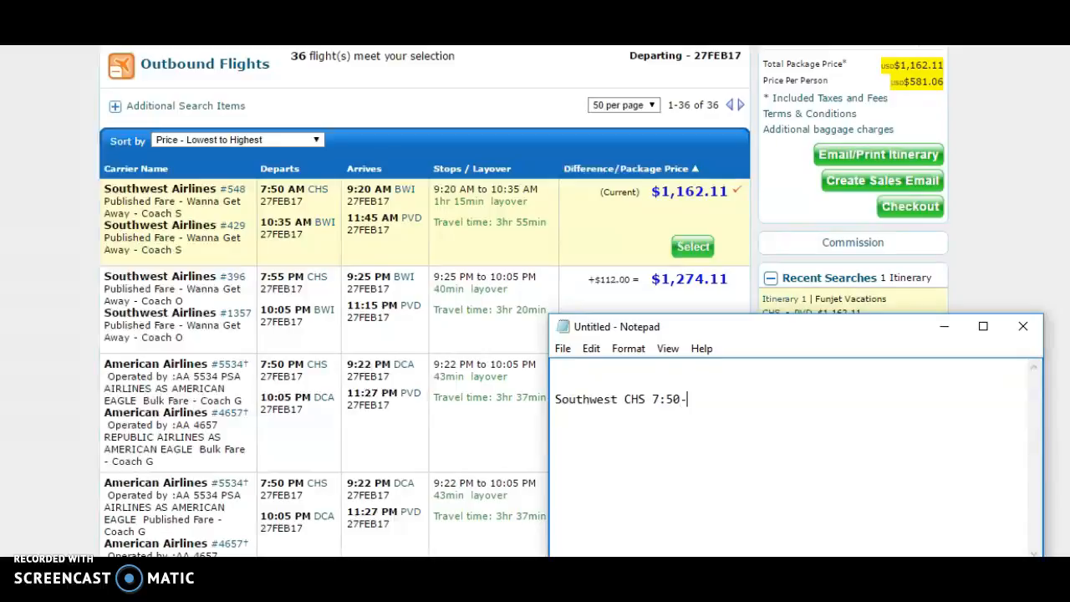
Add the arrival "11:45 PVD" to the Southwest line in the note.
type("11")
type(":45 PR")
type("D")
Finish the Southwest line with "(1hr 15 mins layover)" and begin a new line.
type("1 ")
type("15")
key("BackSpace")
key("BackSpace")
key("BackSpace")
type("hr")
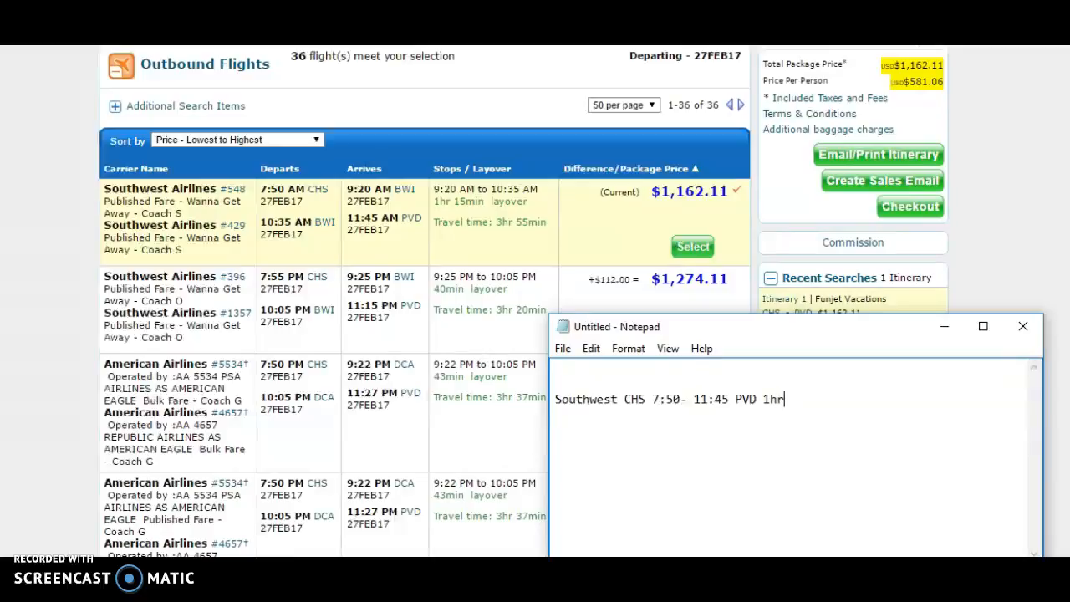
type("(")
key("Home")
type("mins")
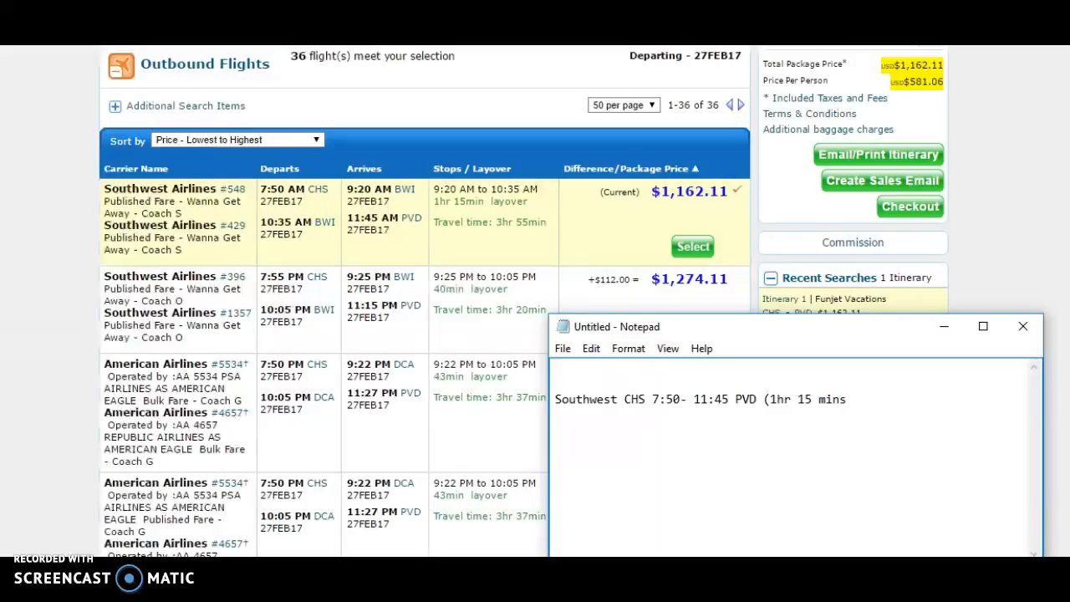
type(" layover")
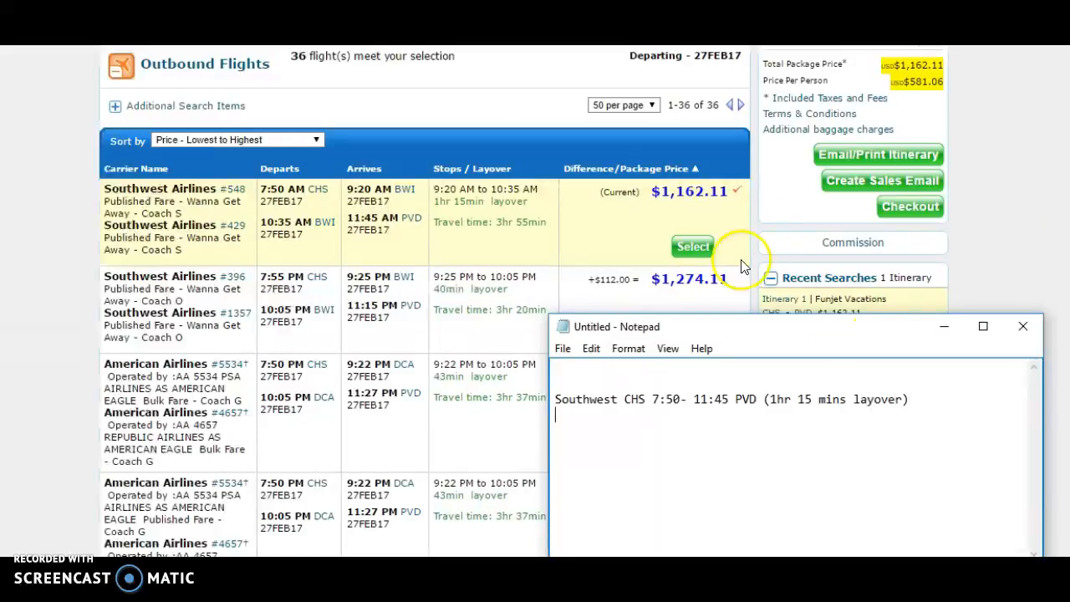
Switch back to VacationAccess and choose the Southwest 7:50 AM outbound flight and the 5:45 AM Southwest return flight.
left_click(973, 229)
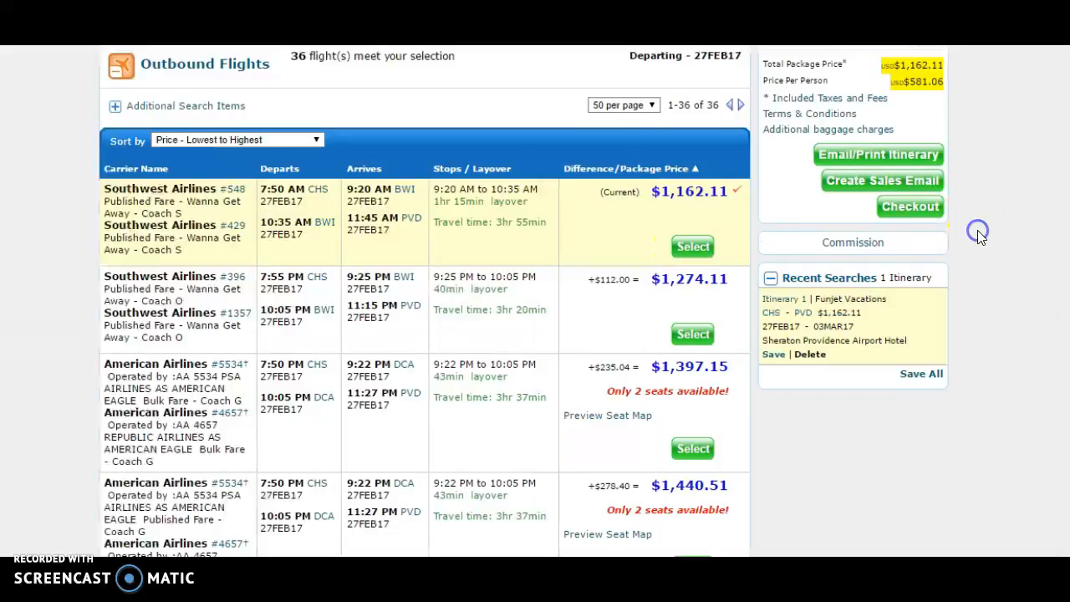
scroll(978, 230, "down", 3)
scroll(977, 230, "down", 10)
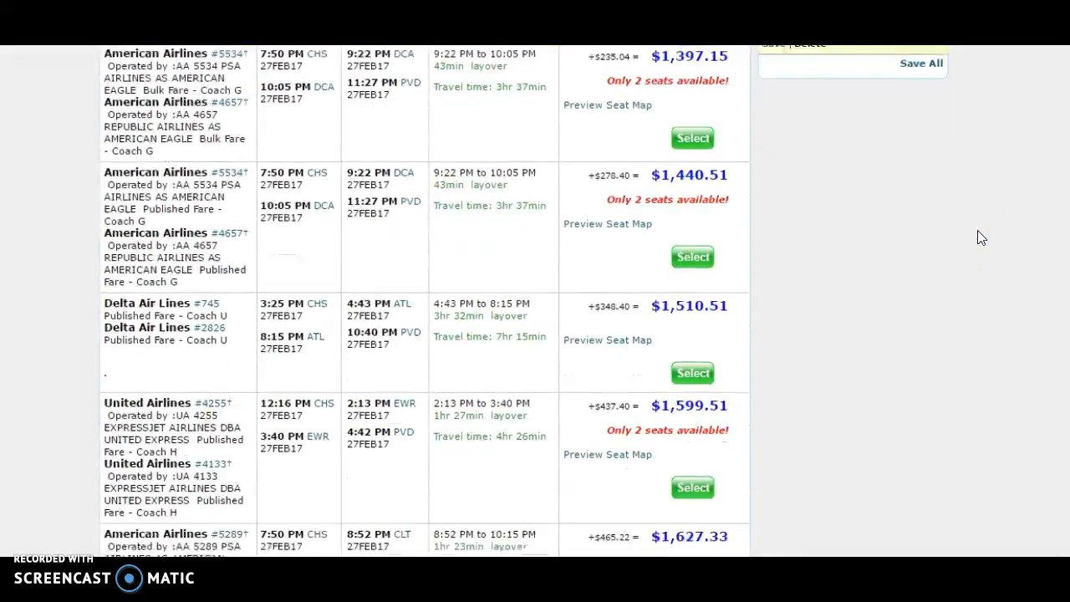
scroll(979, 234, "up", 12)
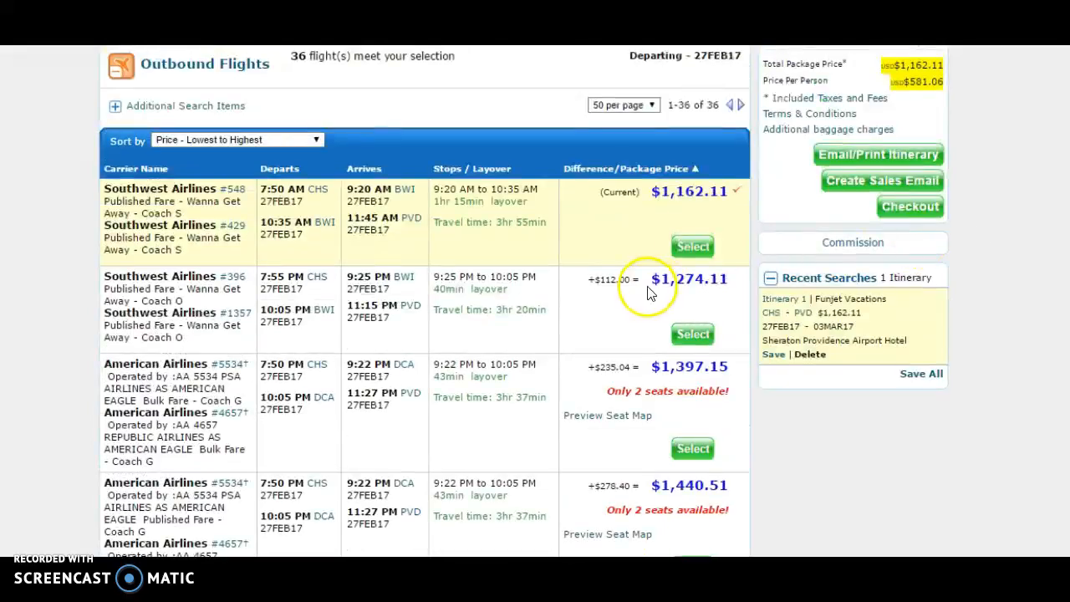
left_click(695, 249)
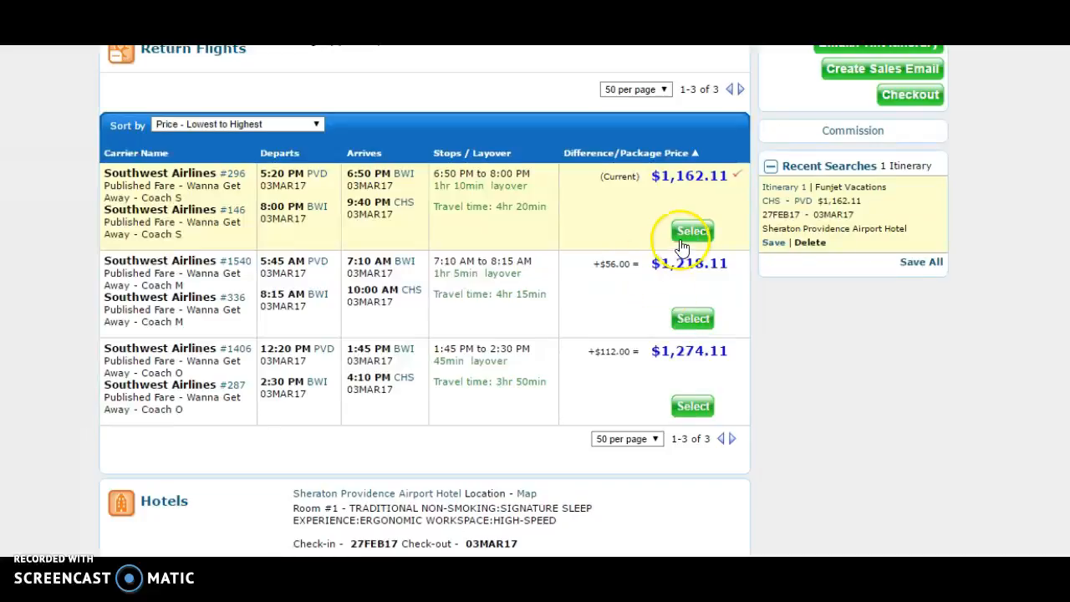
left_click(684, 318)
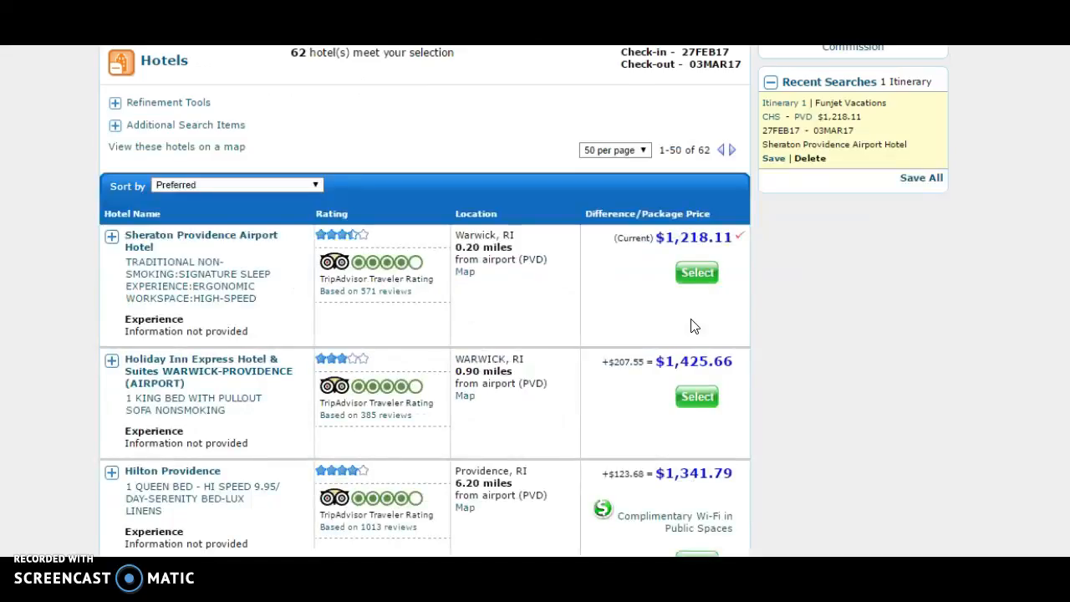
Add the return flight to the Notepad note as "5:45 AM - 10 AM Chs (1hr 15 mins layover)", followed by a blank line.
scroll(691, 322, "up", 1)
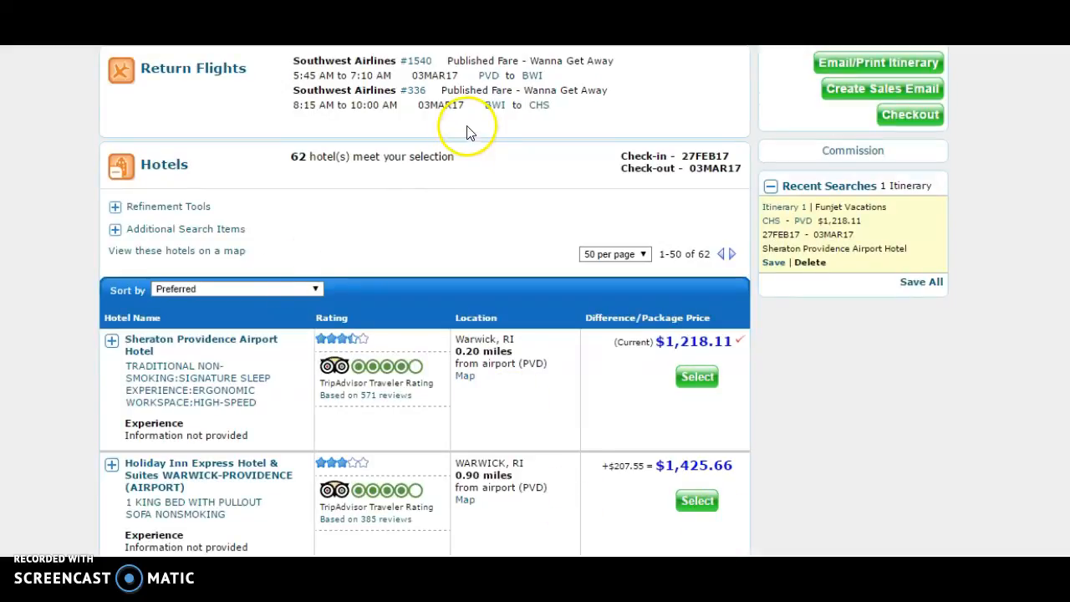
scroll(466, 134, "up", 1)
left_click_drag(294, 140, 400, 145)
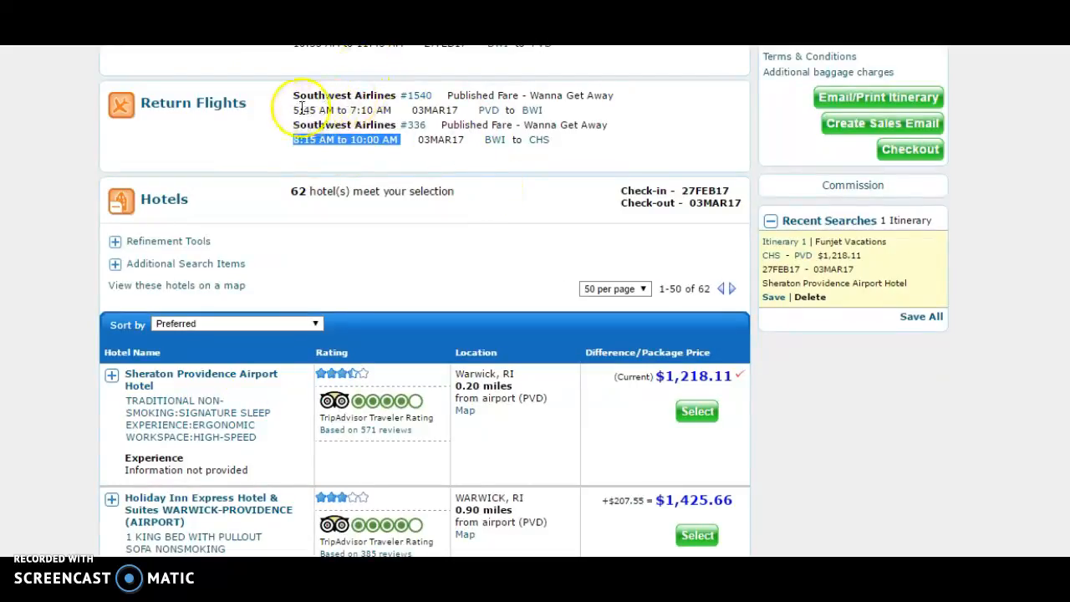
key("alt+Tab")
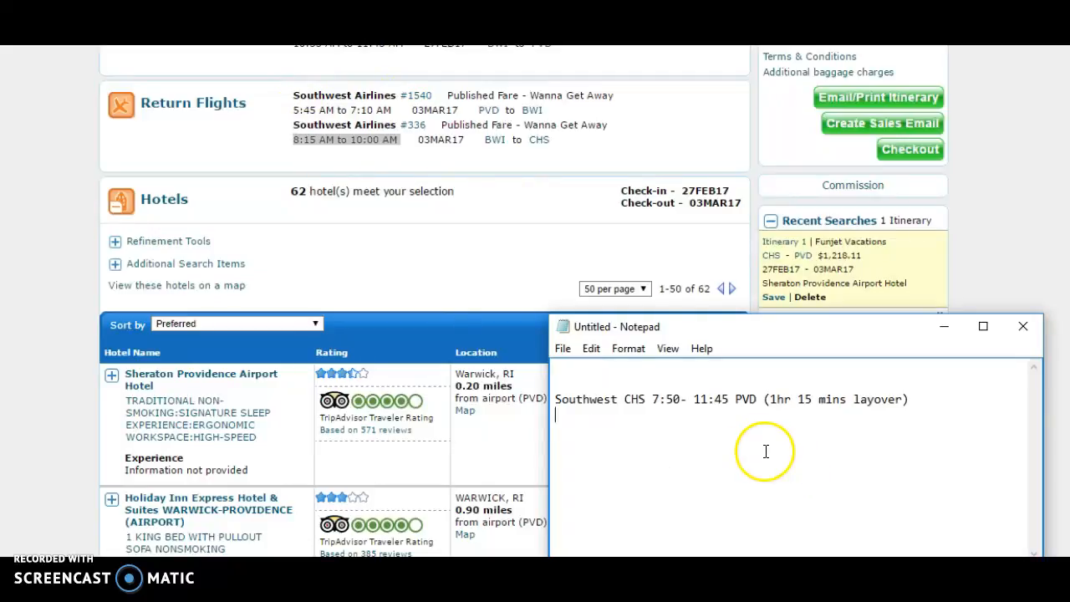
type("5")
key("BackSpace")
key("BackSpace")
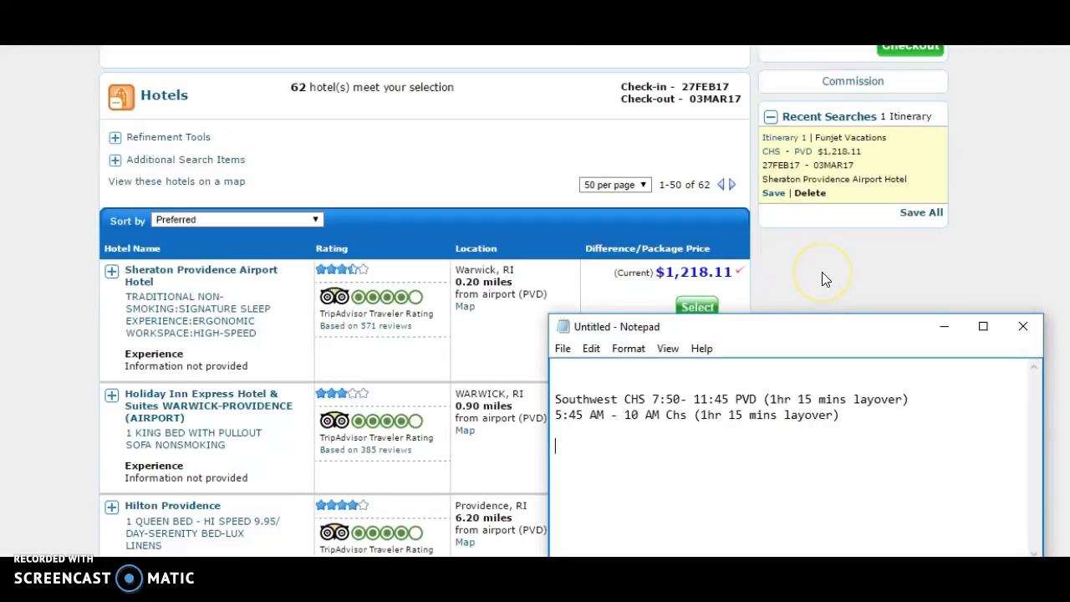
Note "Sheraton Providence Airport" below the flight lines in Notepad and choose that hotel for the package in VacationAccess.
left_click(822, 272)
scroll(822, 271, "down", 2)
scroll(822, 271, "down", 2)
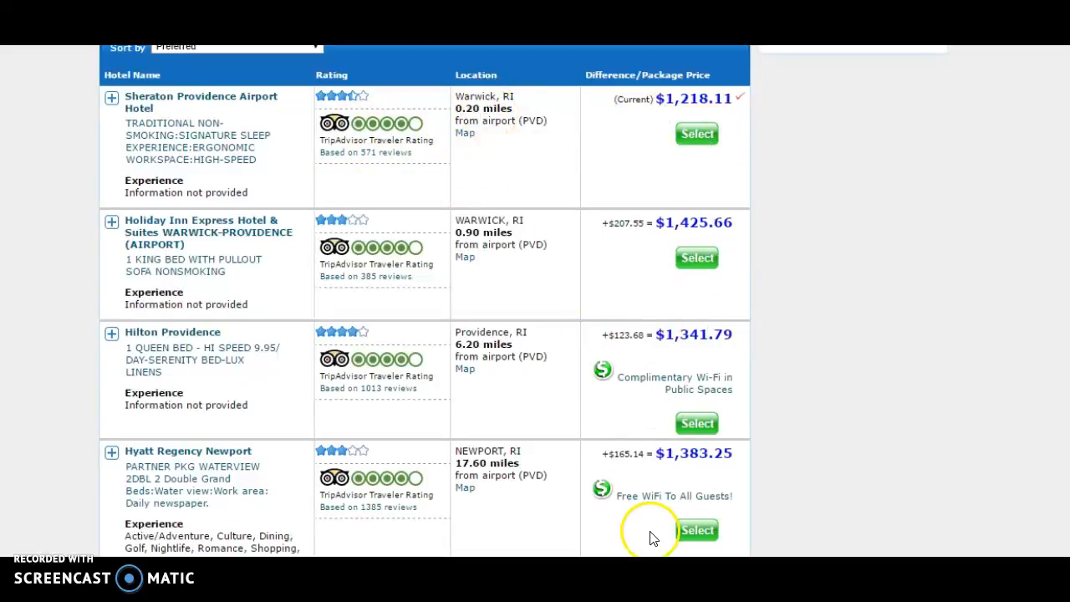
left_click(623, 570)
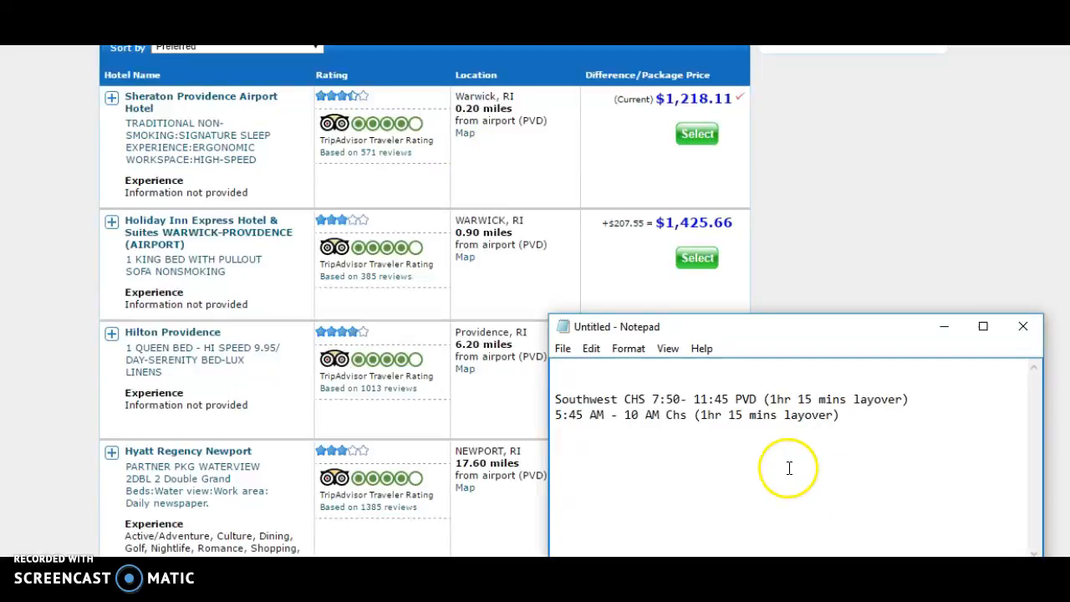
left_click(792, 452)
type("Sherati")
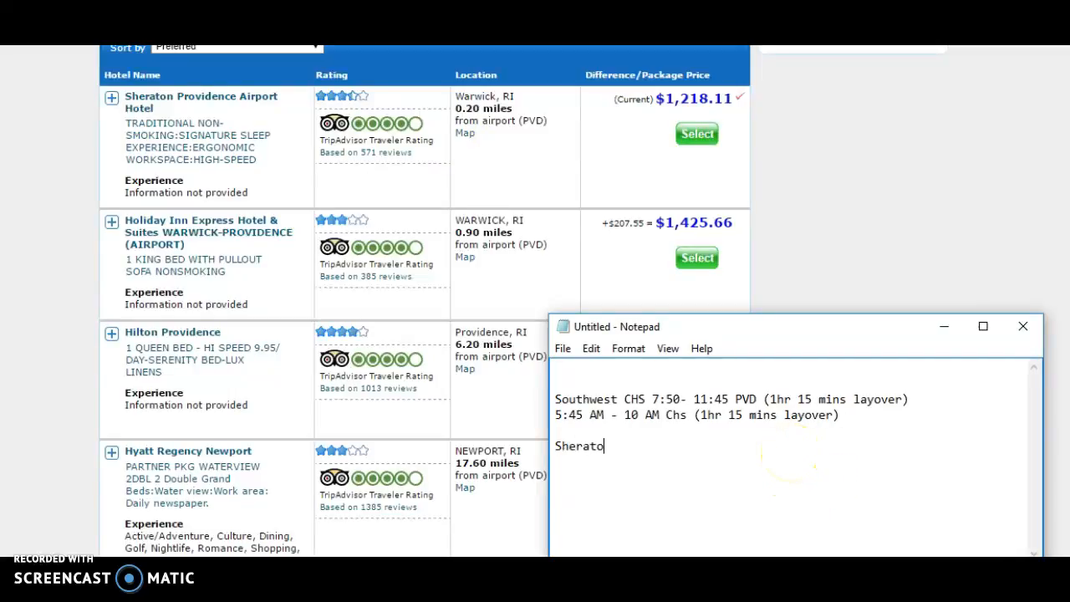
type("n Providence Airport")
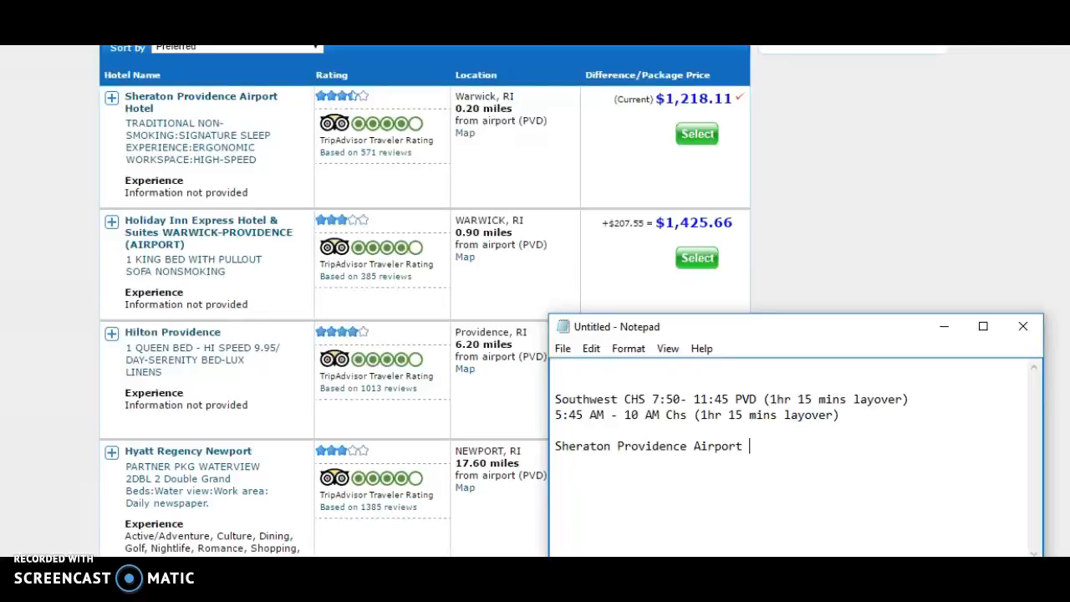
left_click(699, 139)
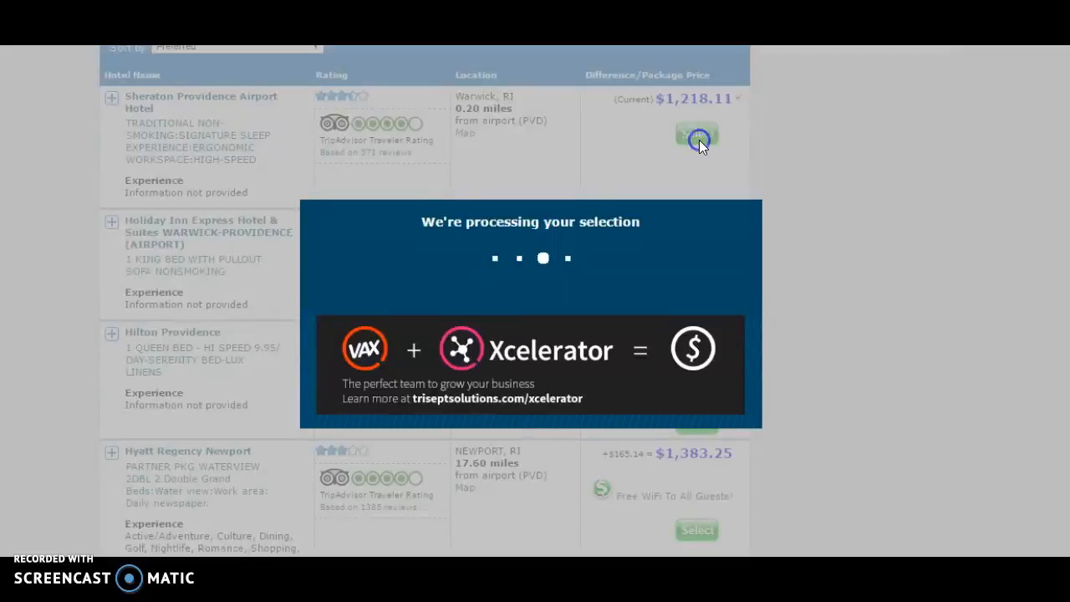
Enter the package price "$1218.11" on the line above the Southwest flight in the Notepad note.
key("alt+Tab")
key("Up")
key("Up")
key("Up")
key("Up")
key("Up")
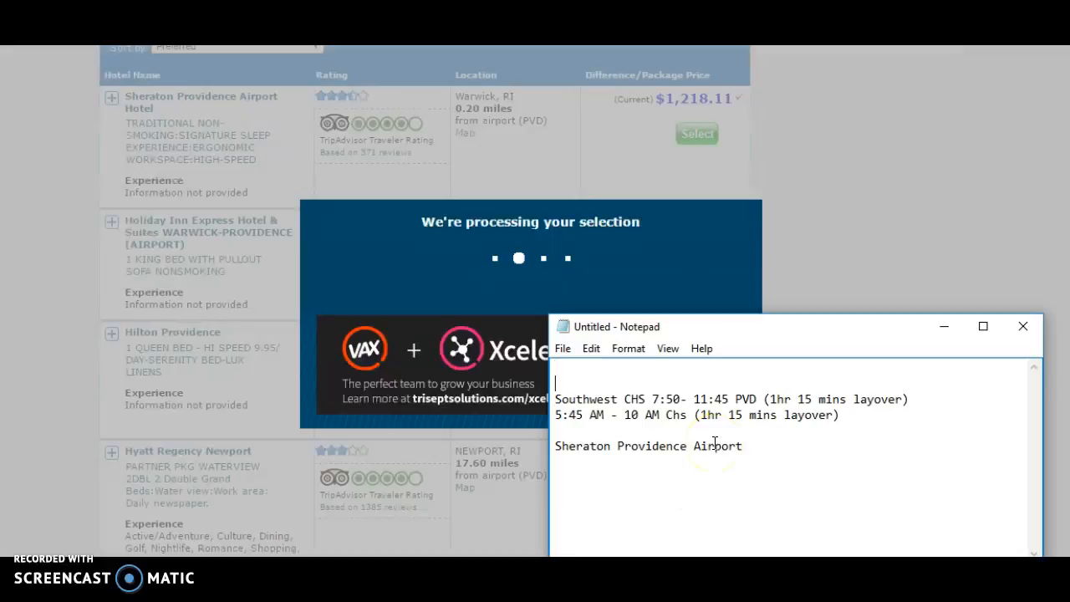
type("$1218.11")
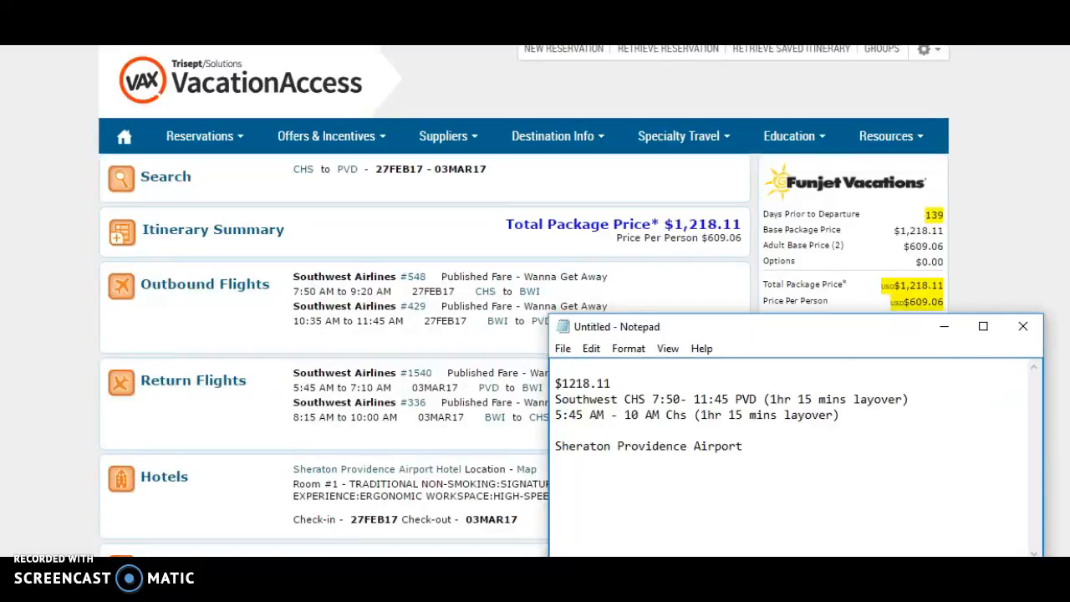
Replace the price in the note with the per-person price "$609.06 PP" from the itinerary summary.
key("alt+Tab")
scroll(523, 301, "down", 1)
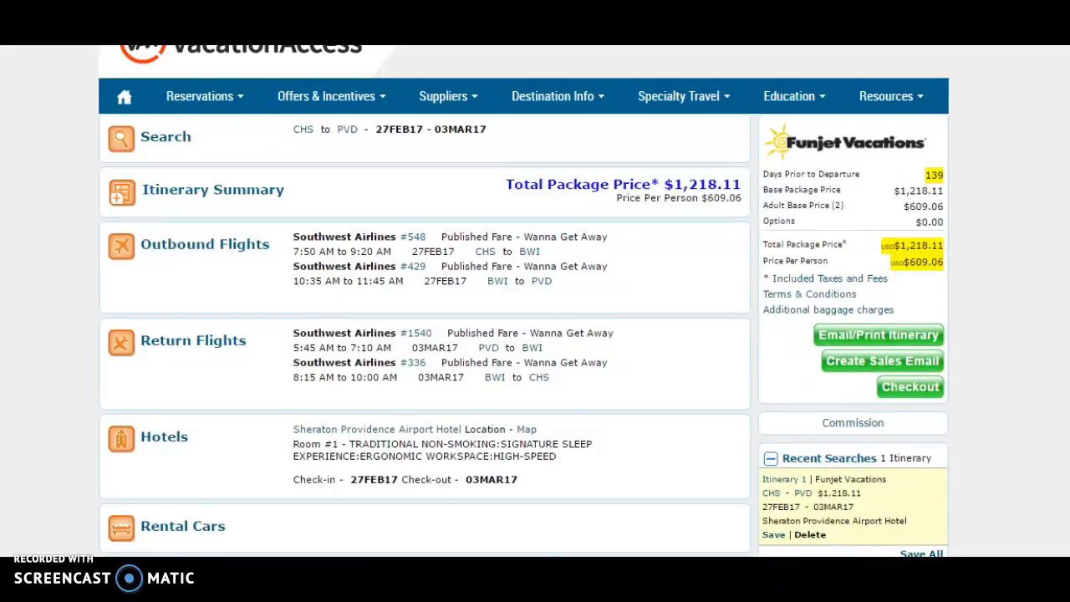
key("alt+Tab")
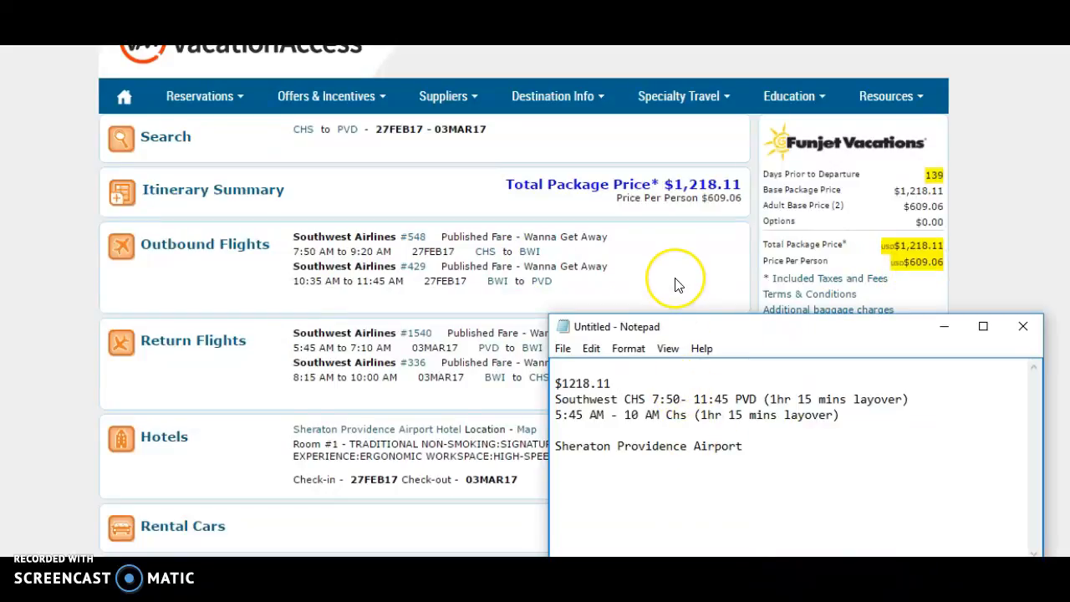
key("shift+Home")
type("$")
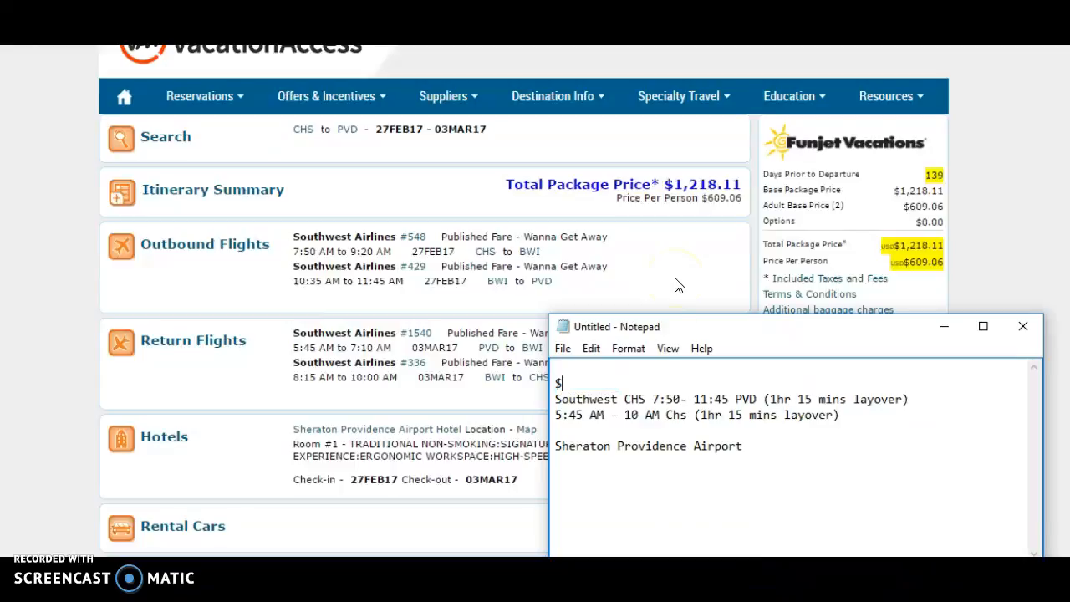
type("609.0")
Move the "Sheraton Providence Airport" line to the top of the note and append "3 1/2 star".
key("shift+End")
key("ctrl+c")
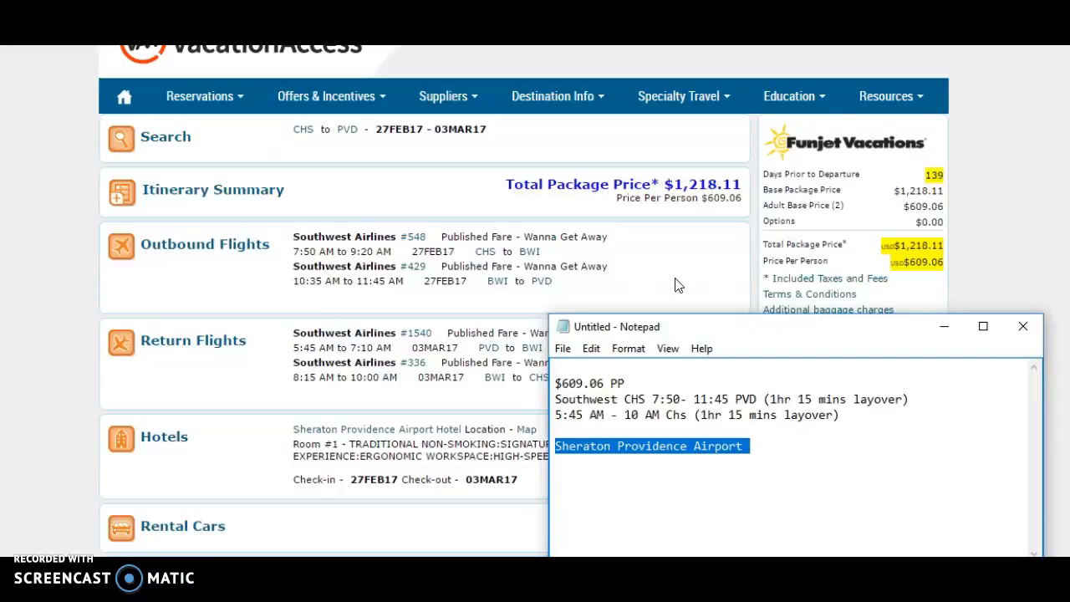
key("BackSpace")
key("ctrl+v")
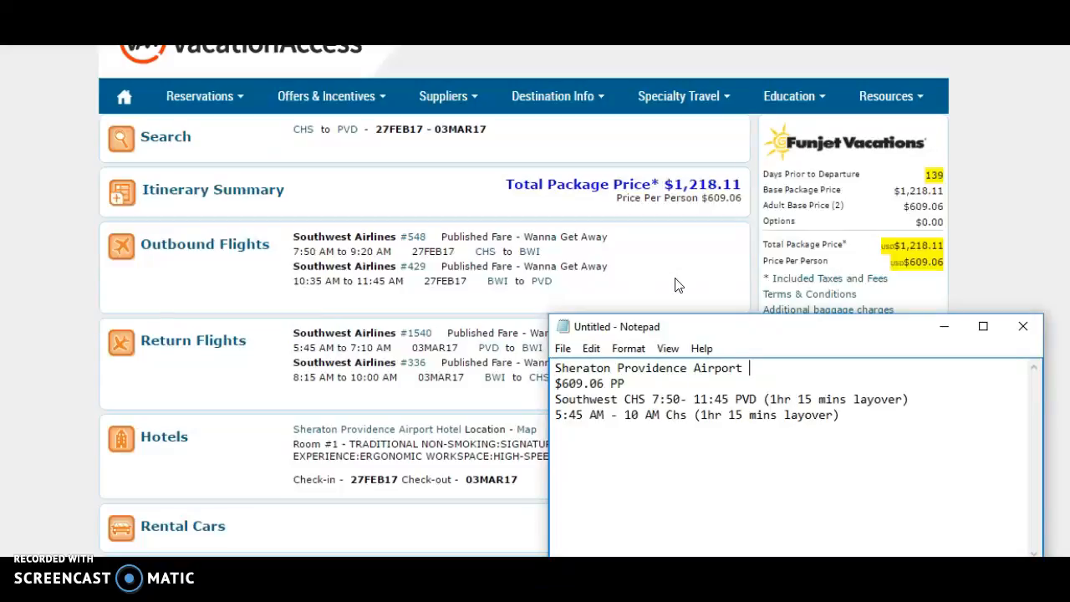
type("ar")
Copy the Features heading and its "Two Free Bags & Optional EarlyBird Check-In" line from the VacationAccess itinerary.
left_click(982, 170)
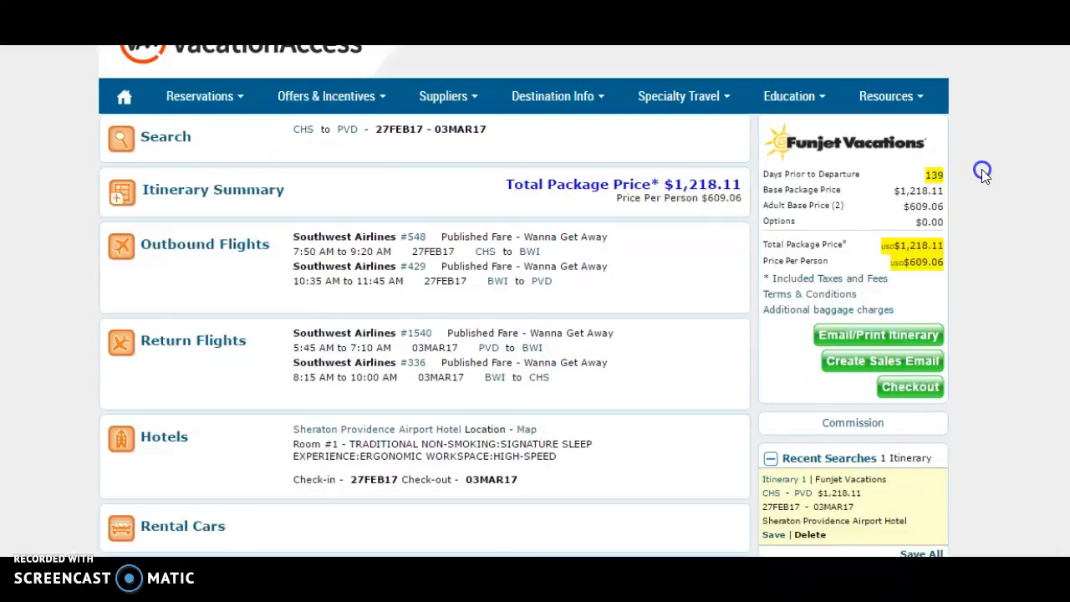
scroll(981, 169, "down", 3)
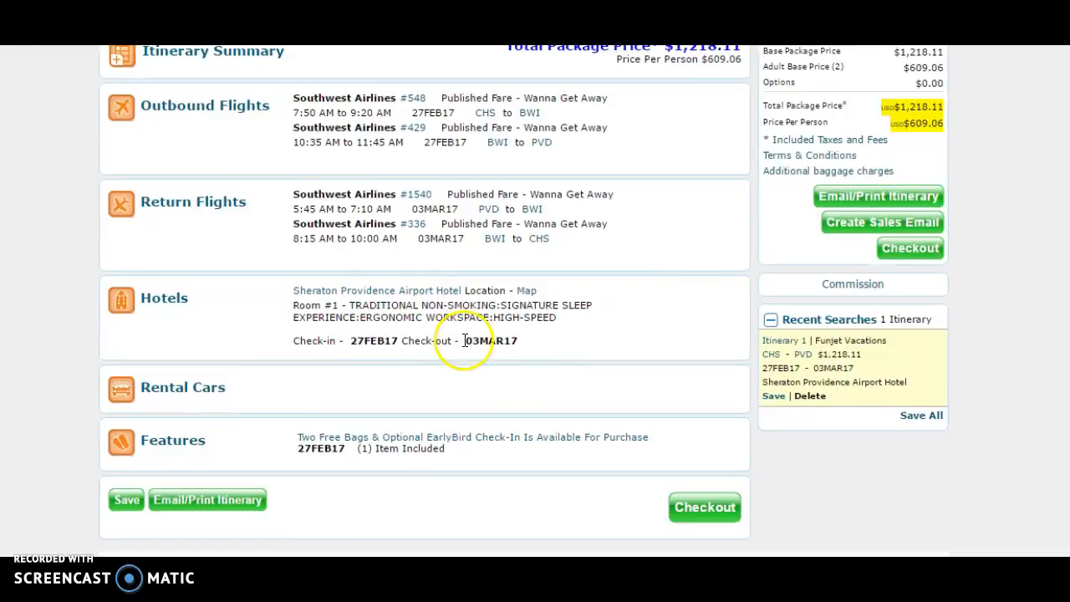
scroll(403, 337, "down", 1)
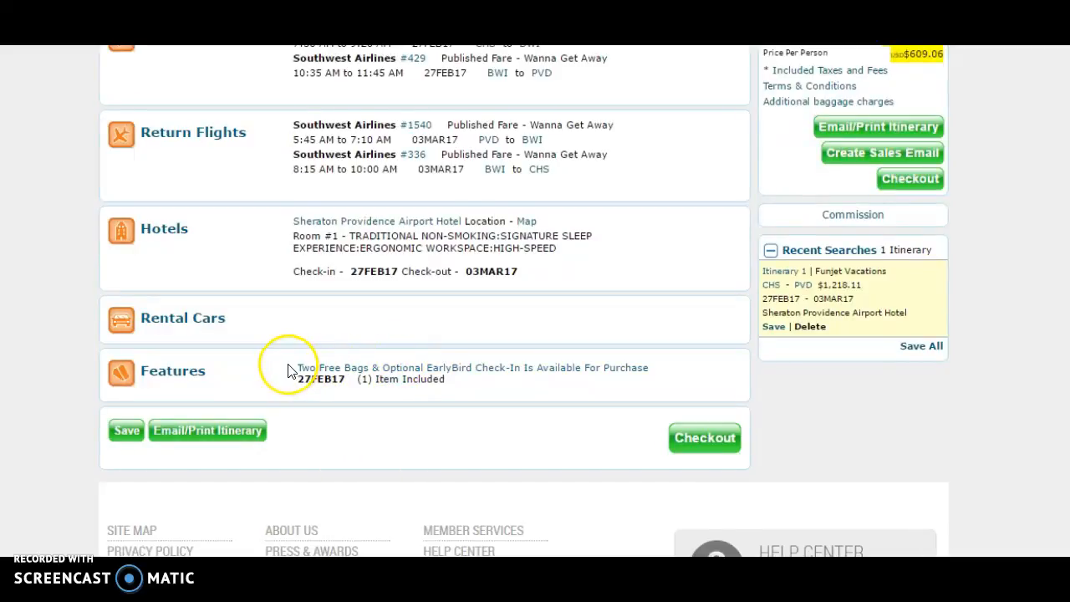
left_click_drag(291, 371, 656, 367)
left_click(669, 372)
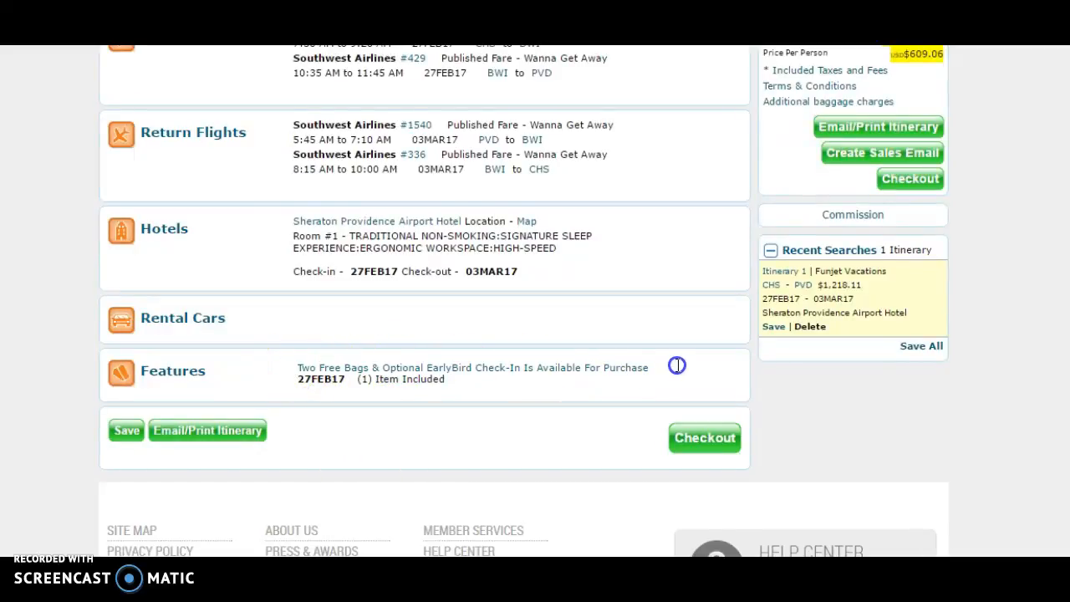
left_click(330, 367)
left_click(627, 353)
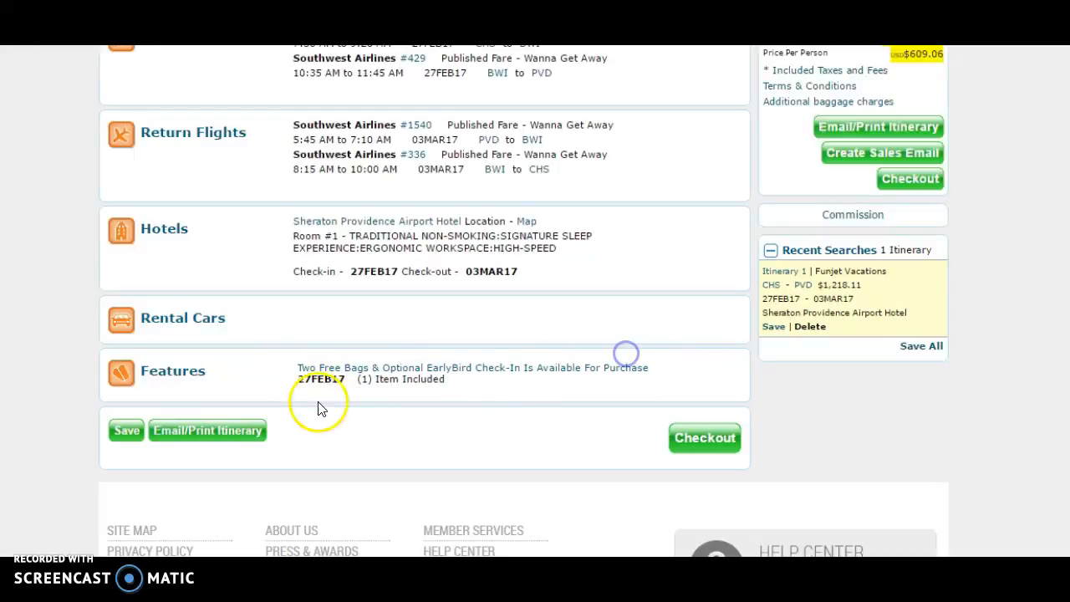
left_click(401, 368)
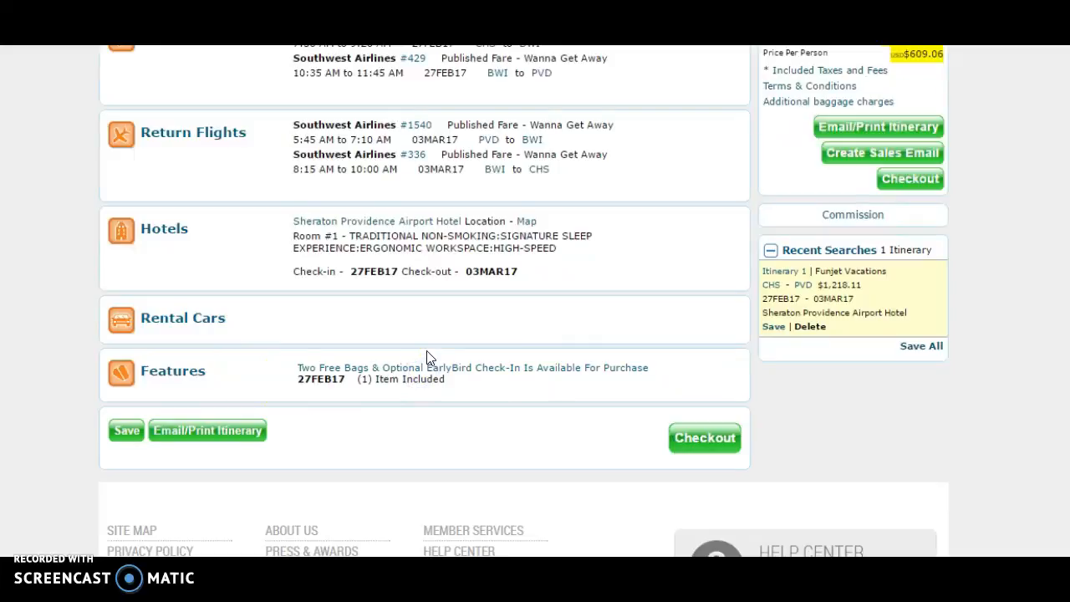
triple_click(434, 383)
left_click_drag(434, 383, 648, 368)
key("ctrl+c")
Paste the copied features text below the flight lines in Notepad and delete its "Features" heading.
left_click(594, 450)
key("alt+Tab")
left_click(704, 527)
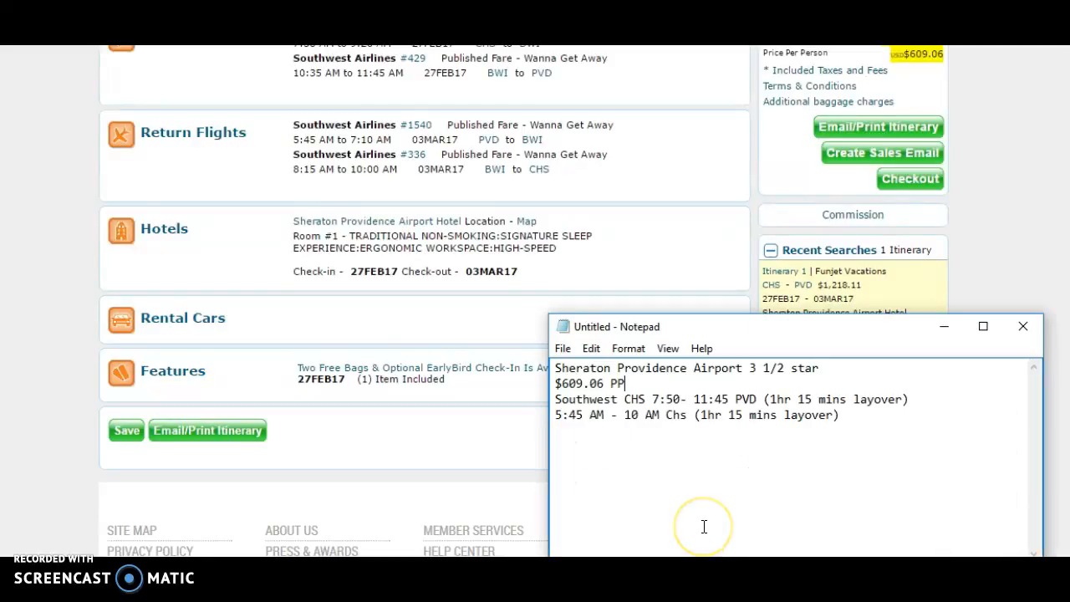
key("ctrl+v")
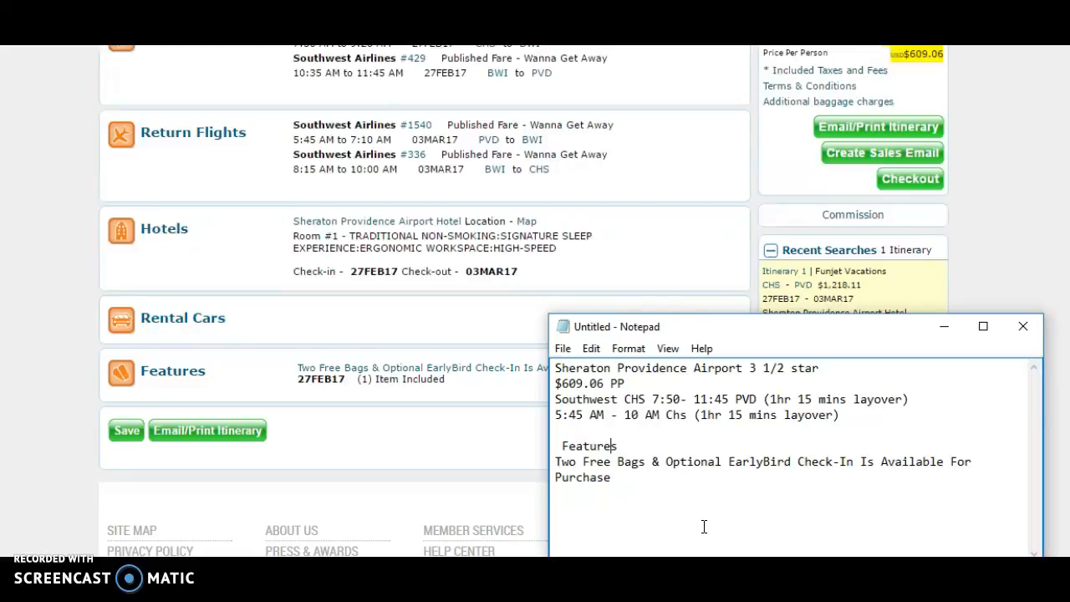
key("shift+End")
key("BackSpace")
key("BackSpace")
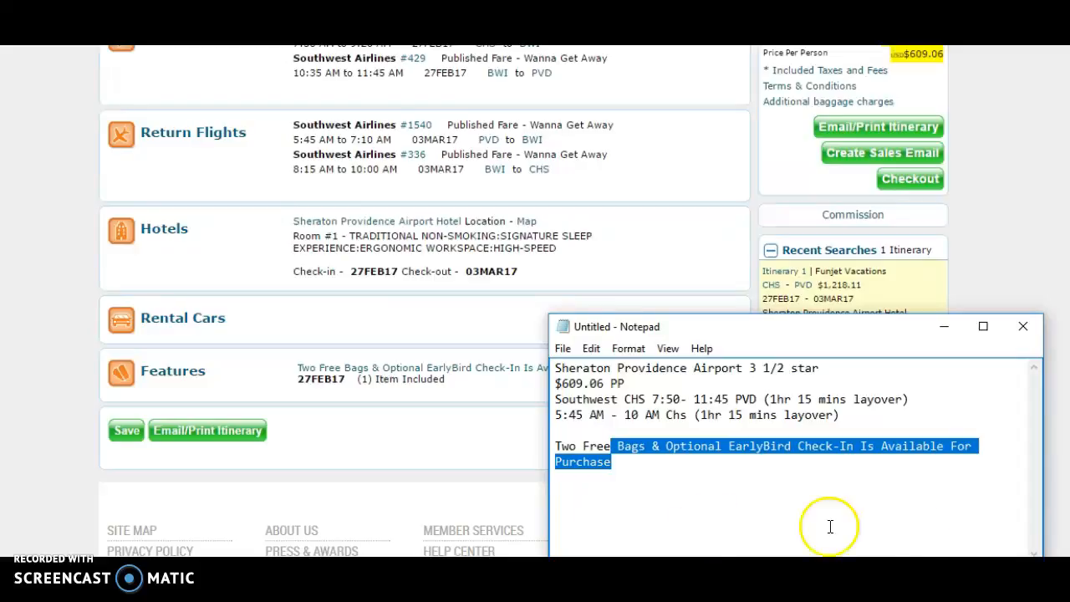
Shorten the pasted line in the note to "Two Free Bags Include" and return to the VacationAccess itinerary.
left_click(881, 447, "shift")
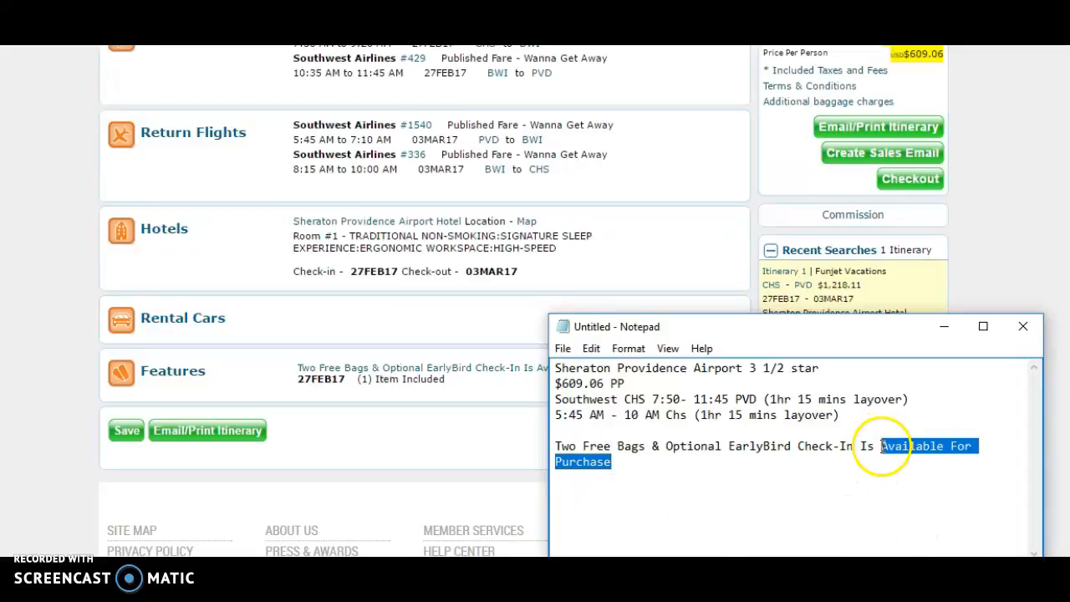
left_click(951, 450, "shift")
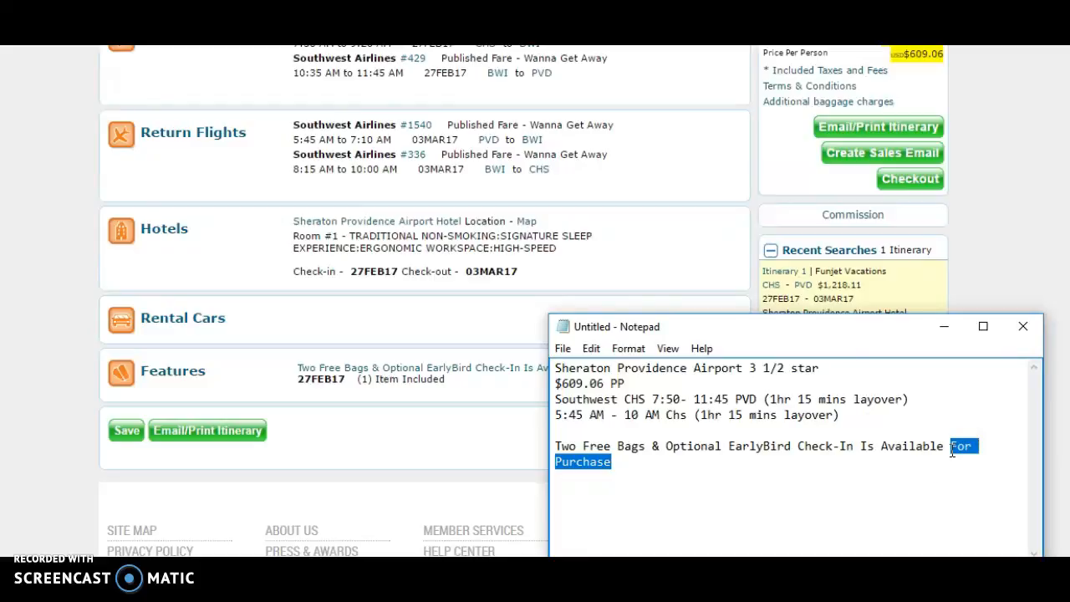
key("shift+Left")
key("shift+Left")
key("shift+Left")
key("shift+Left")
key("shift+Left")
key("shift+Left")
key("shift+Left")
key("shift+Left")
key("shift+Left")
key("shift+Left")
key("shift+Left")
key("shift+Left")
key("shift+Left")
key("shift+Left")
key("shift+Left")
key("shift+Left")
key("shift+Left")
key("shift+Left")
key("shift+Left")
key("shift+Left")
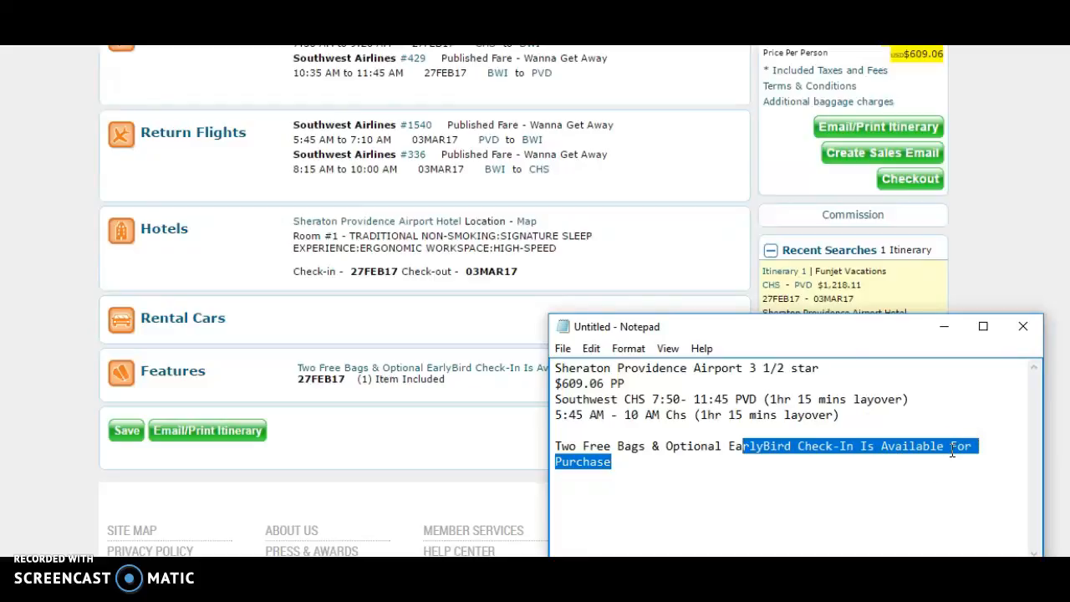
key("Delete")
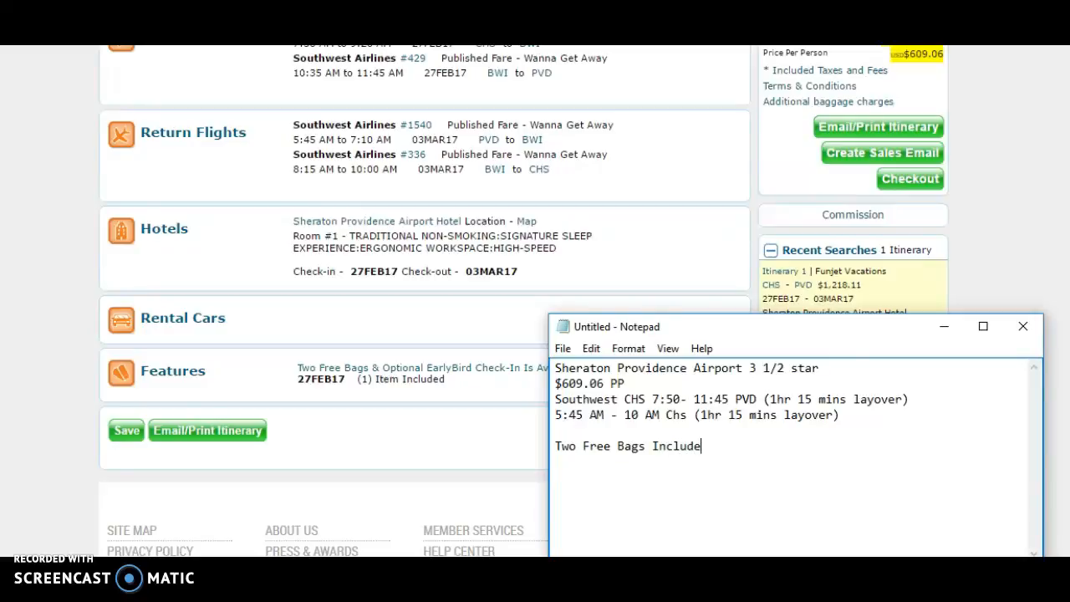
left_click(1003, 250)
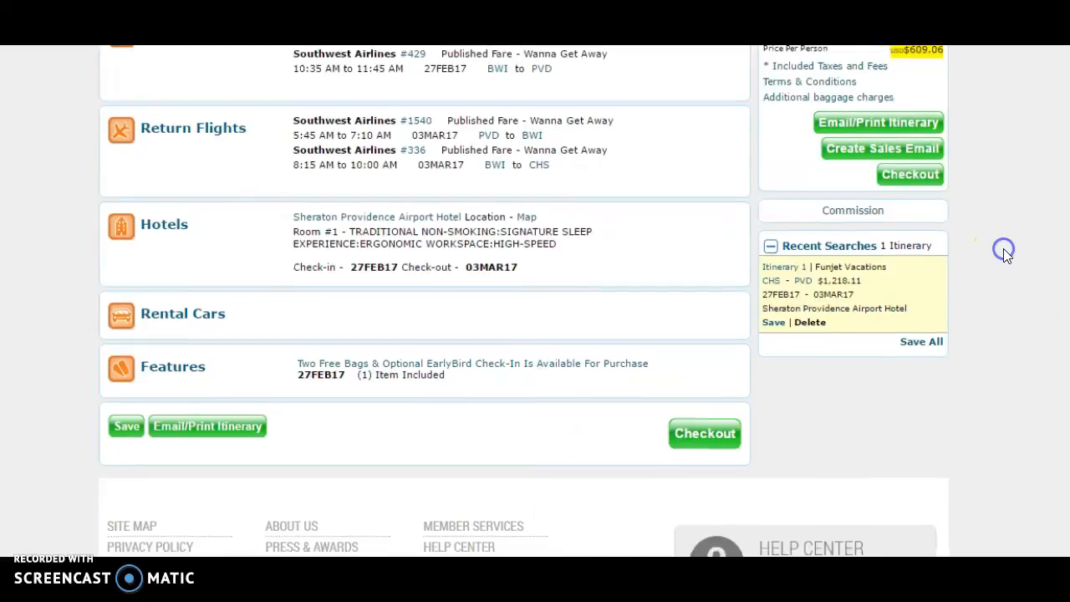
Start a new vacation search in VacationAccess with American Airlines Vacations as the supplier.
scroll(1003, 251, "down", 1)
scroll(1006, 255, "up", 1)
scroll(1007, 256, "up", 2)
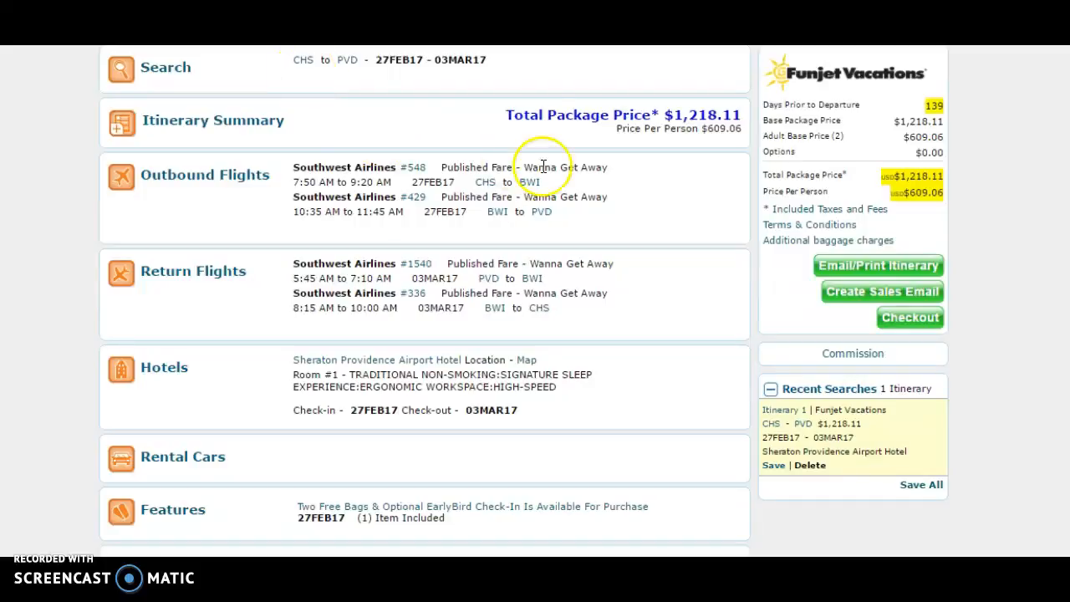
scroll(544, 162, "up", 2)
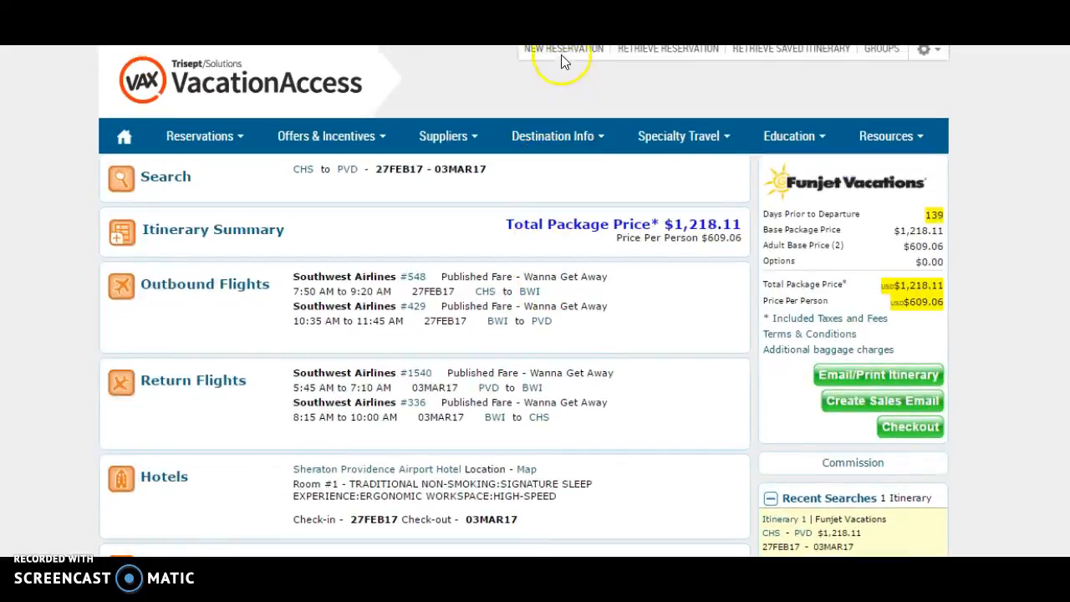
mouse_move(402, 134)
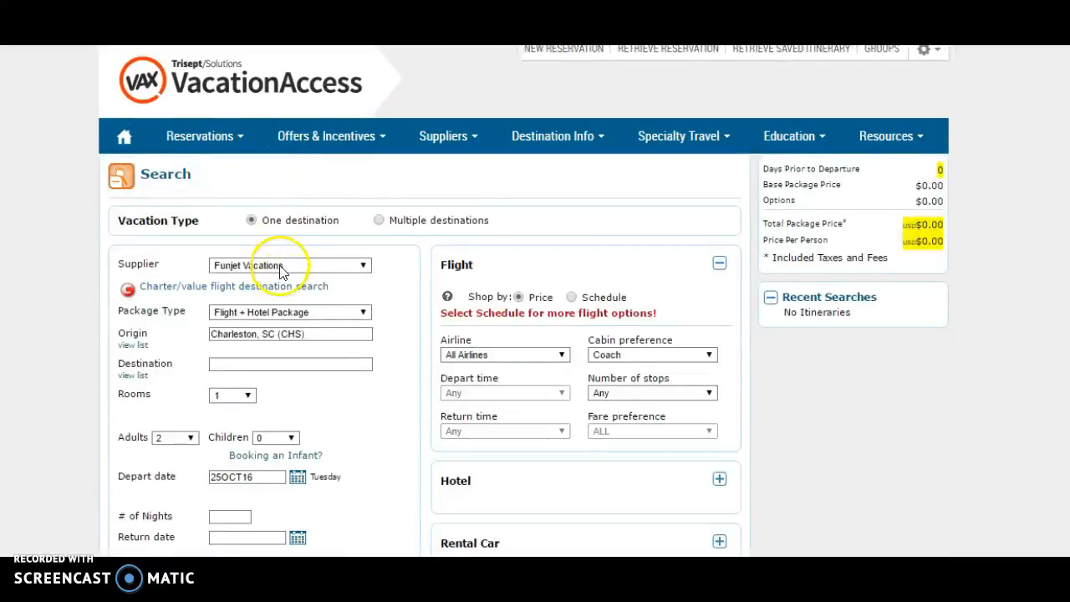
left_click(281, 268)
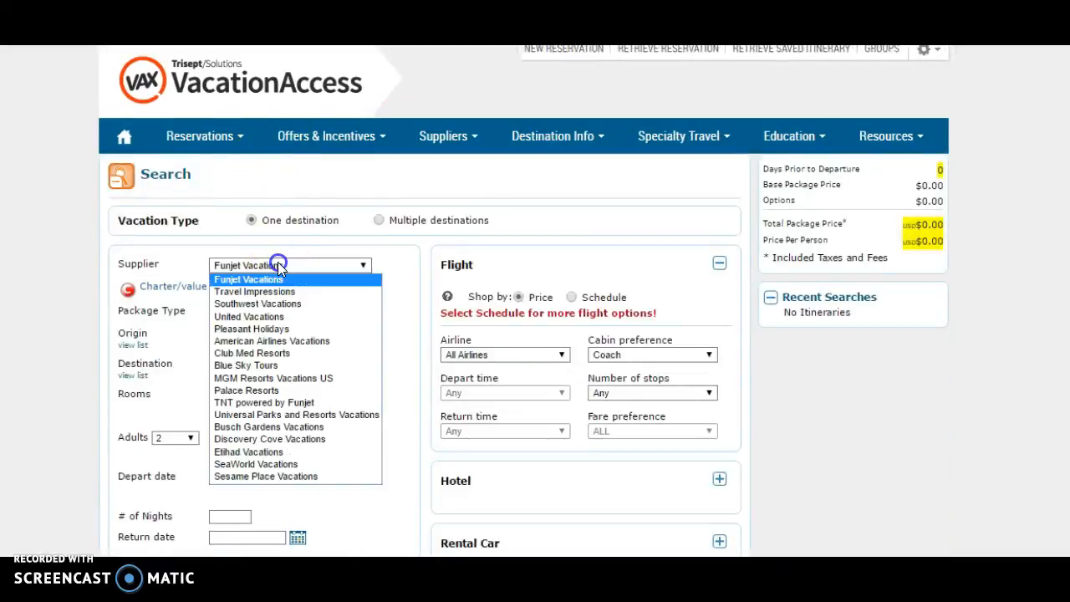
left_click(281, 343)
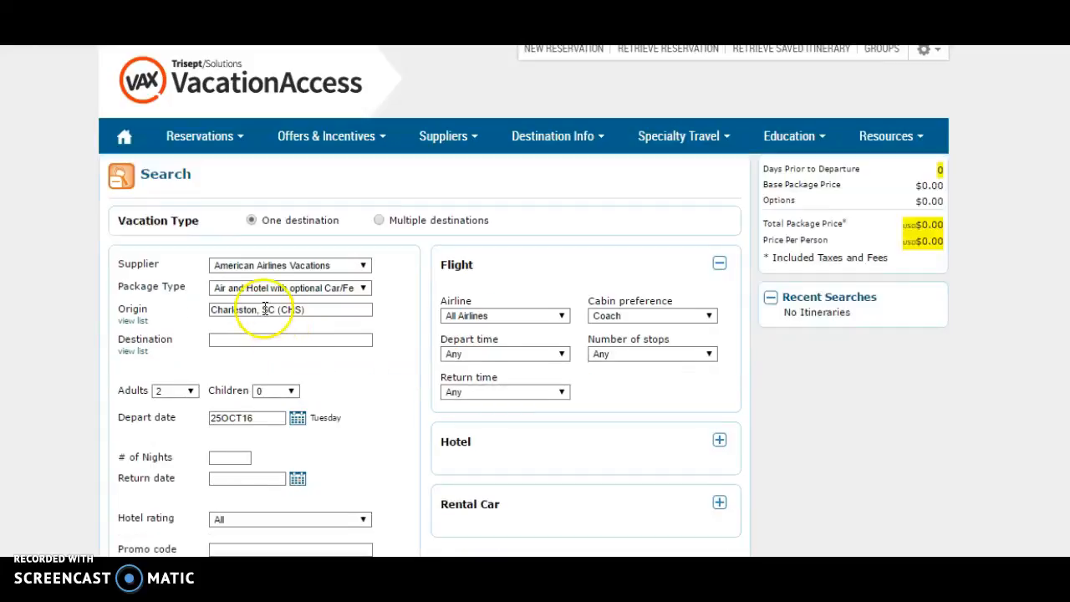
Set the destination to Martha's Vineyard (MVY).
left_click(264, 339)
type("marth")
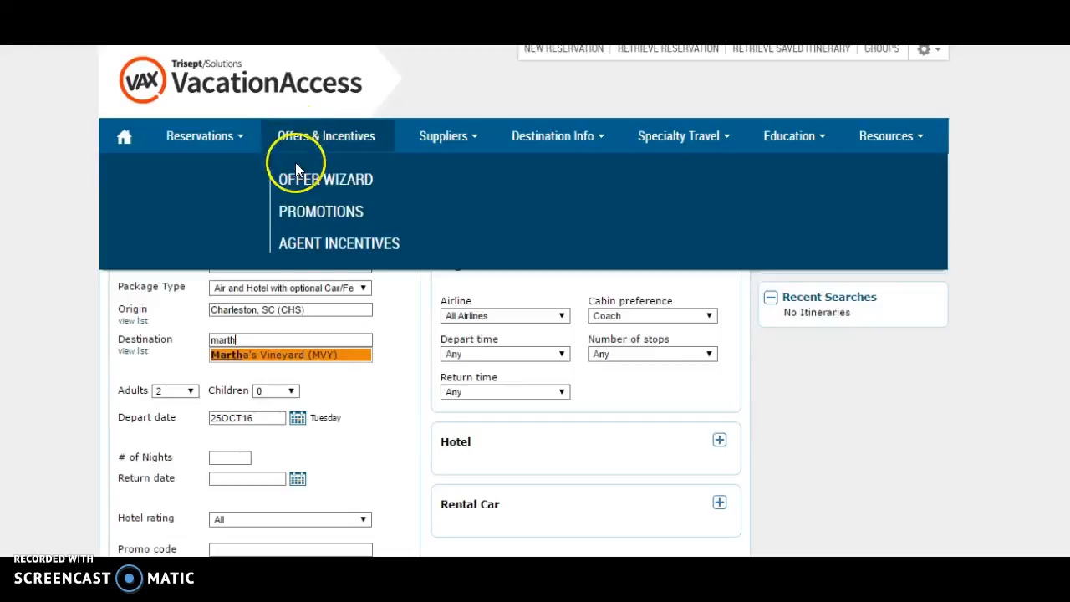
left_click(299, 337)
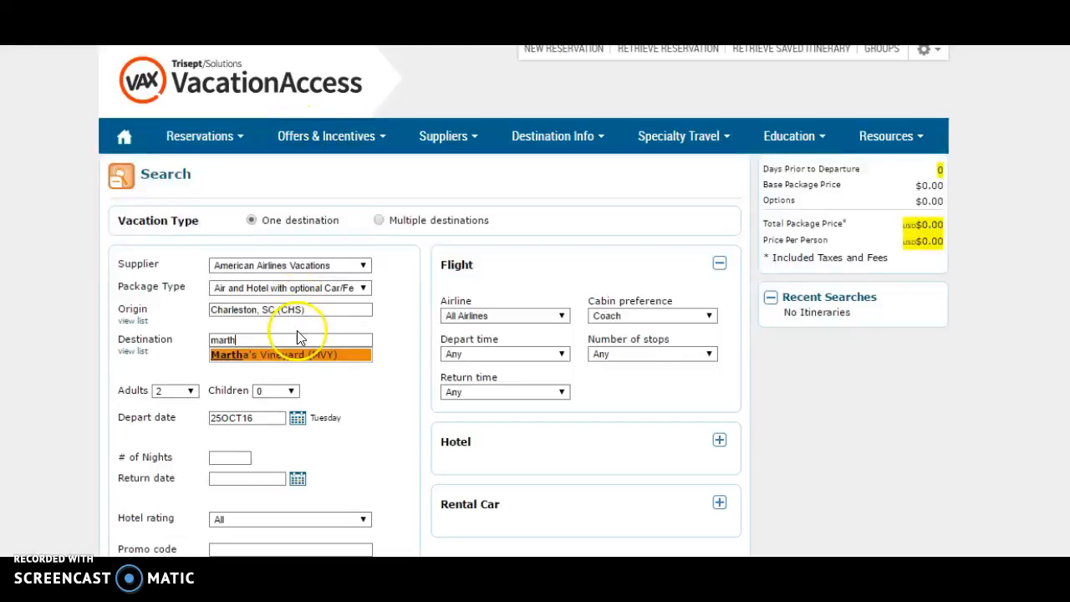
left_click(292, 356)
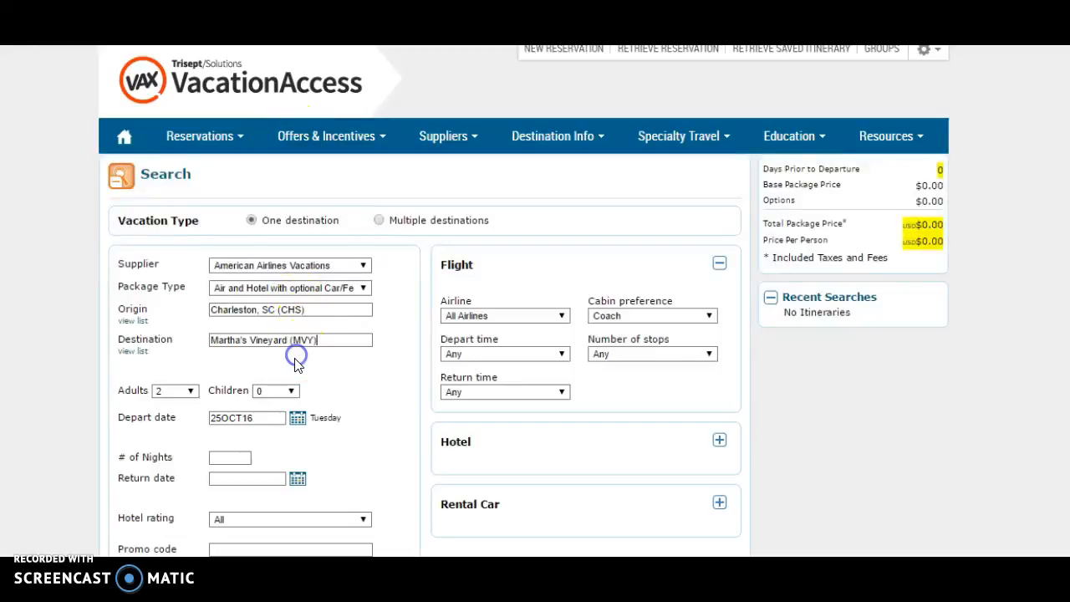
Set the depart date to 27FEB17.
left_click(296, 418)
left_click(583, 247)
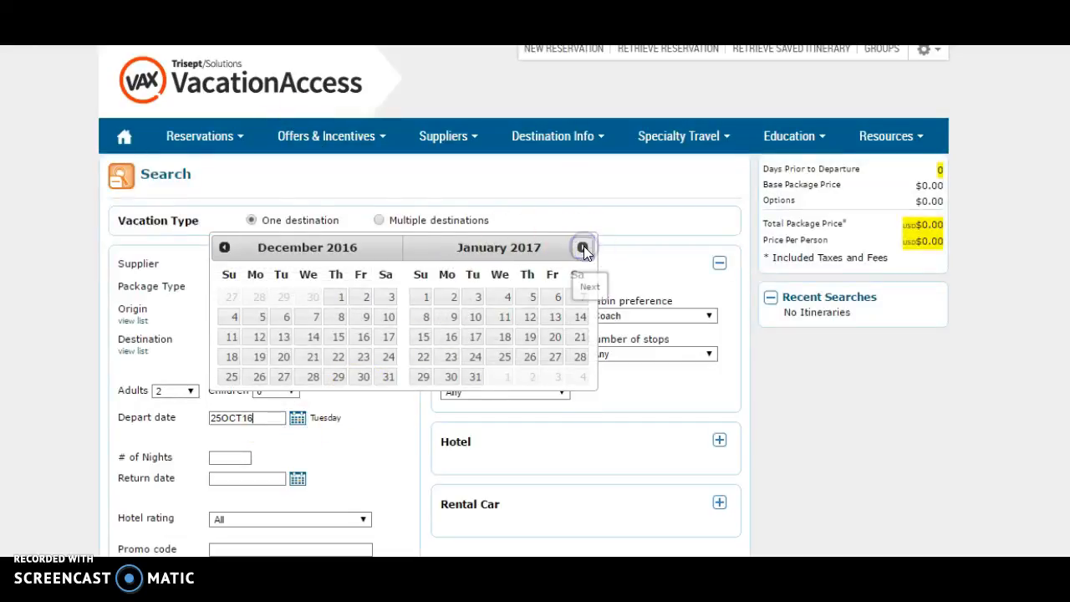
left_click(584, 246)
left_click(451, 376)
Set the number of nights to 4.
left_click(240, 457)
type("5")
key("Tab")
left_click(323, 478)
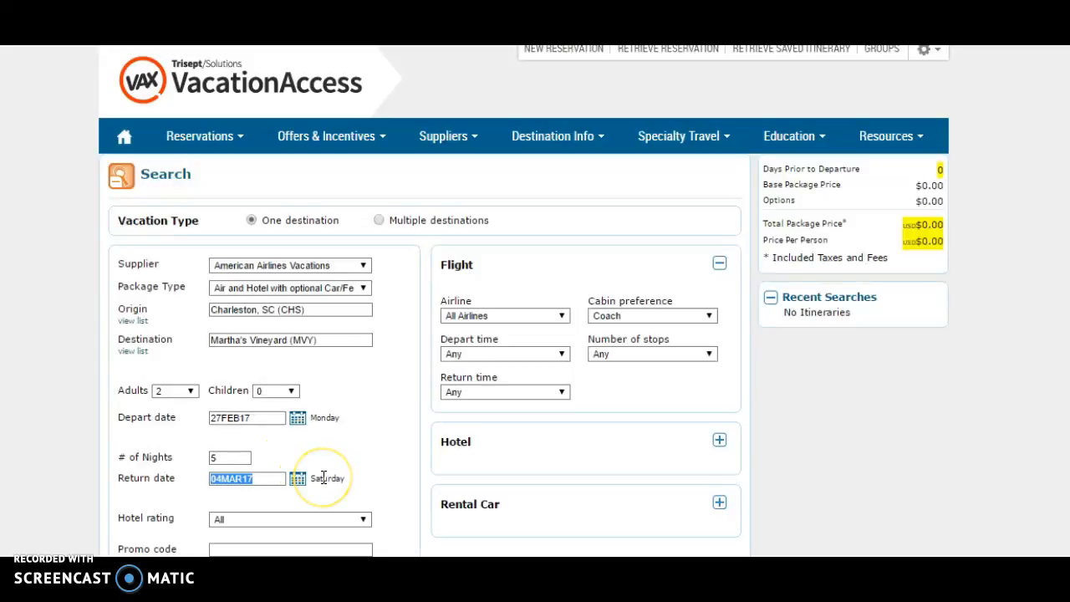
key("shift+Tab")
type("4")
key("Tab")
Try to run the American Airlines Vacations package search and dismiss the resulting message.
scroll(407, 330, "down", 2)
left_click(710, 475)
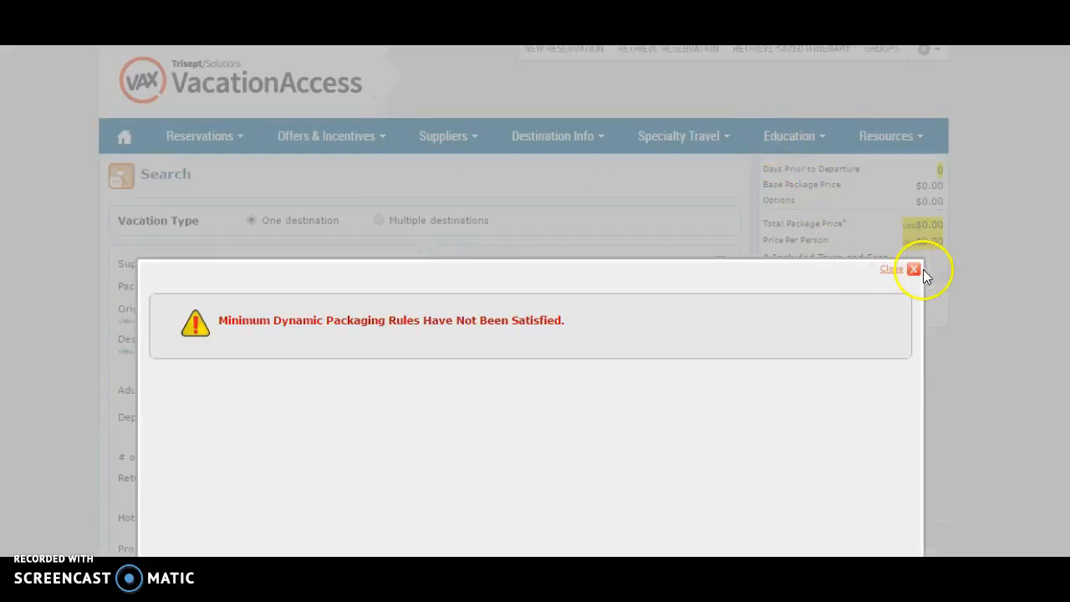
left_click(891, 271)
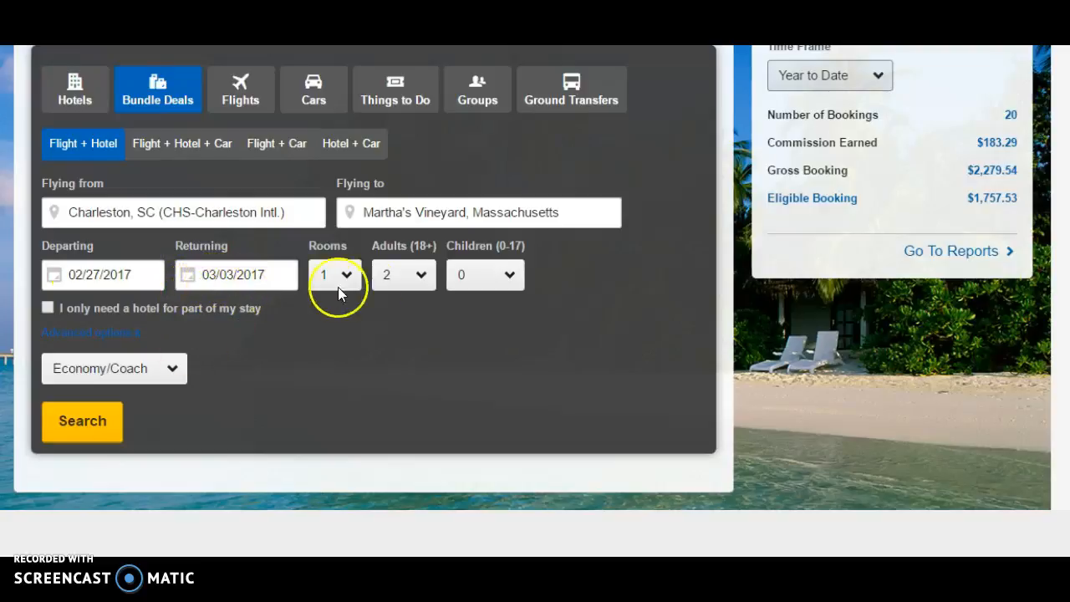
Switch to Expedia, search the Charleston to Martha's Vineyard flight and hotel bundle for 02/27/2017 to 03/03/2017, and examine the first hotels' per-person prices.
left_click(83, 423)
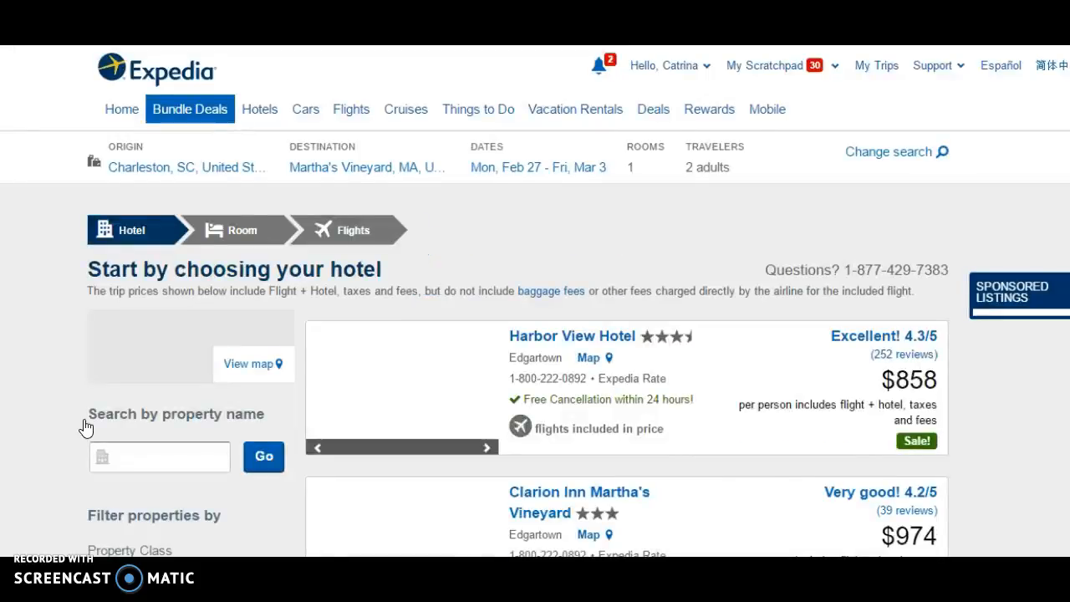
scroll(86, 428, "down", 2)
scroll(86, 428, "down", 2)
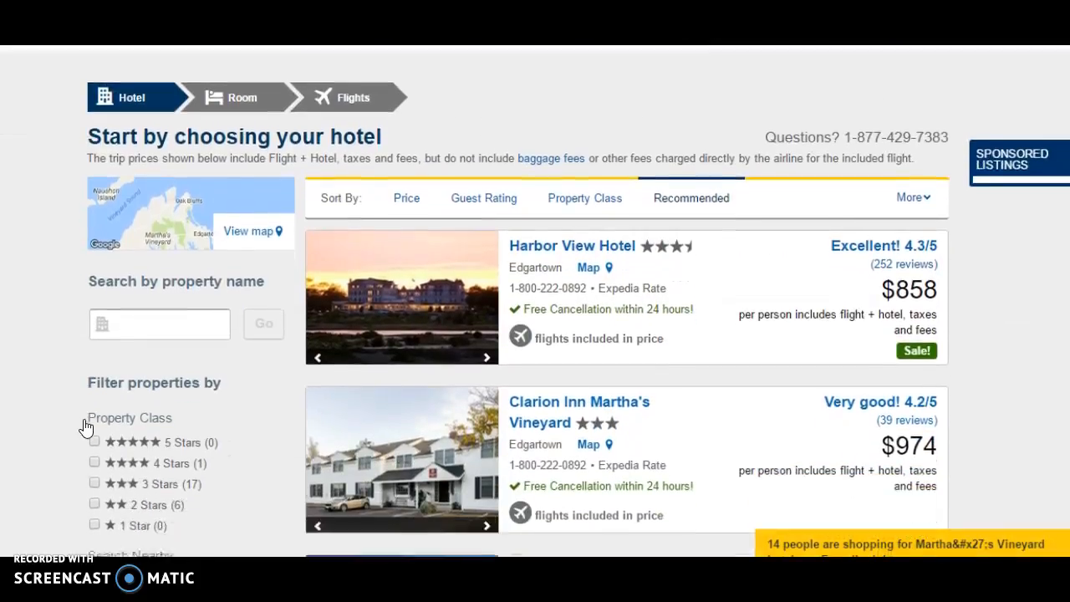
scroll(84, 425, "down", 1)
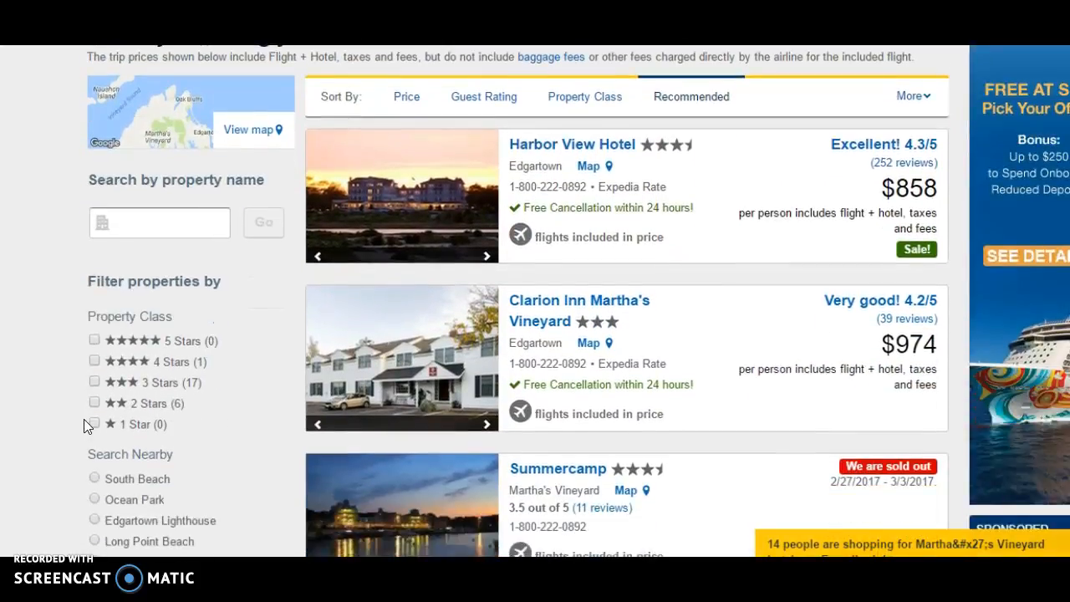
scroll(84, 425, "down", 1)
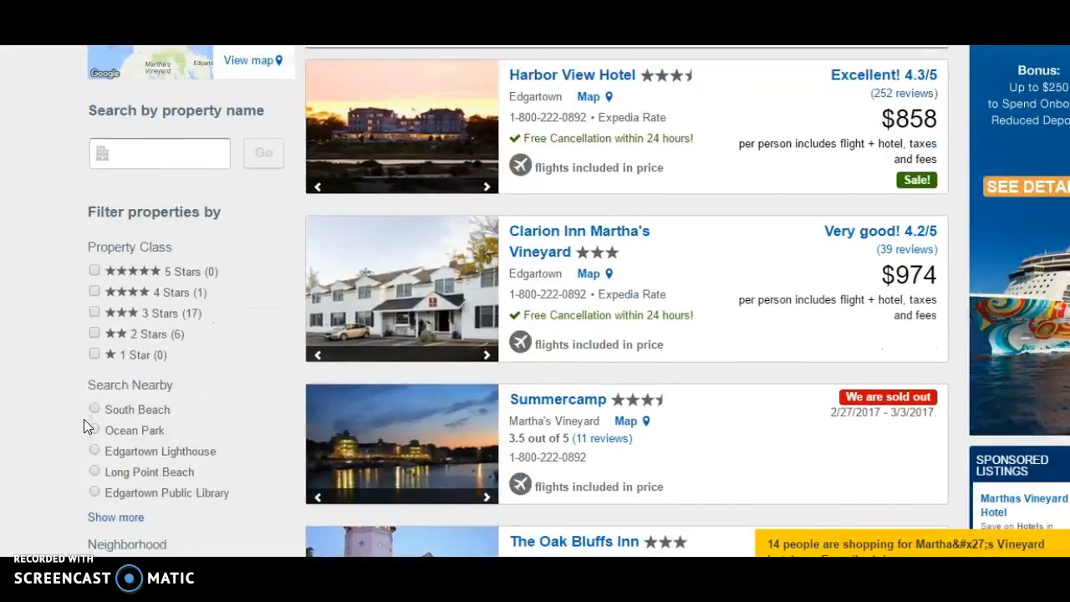
scroll(84, 425, "down", 1)
scroll(83, 426, "up", 2)
scroll(83, 425, "down", 1)
scroll(84, 425, "down", 2)
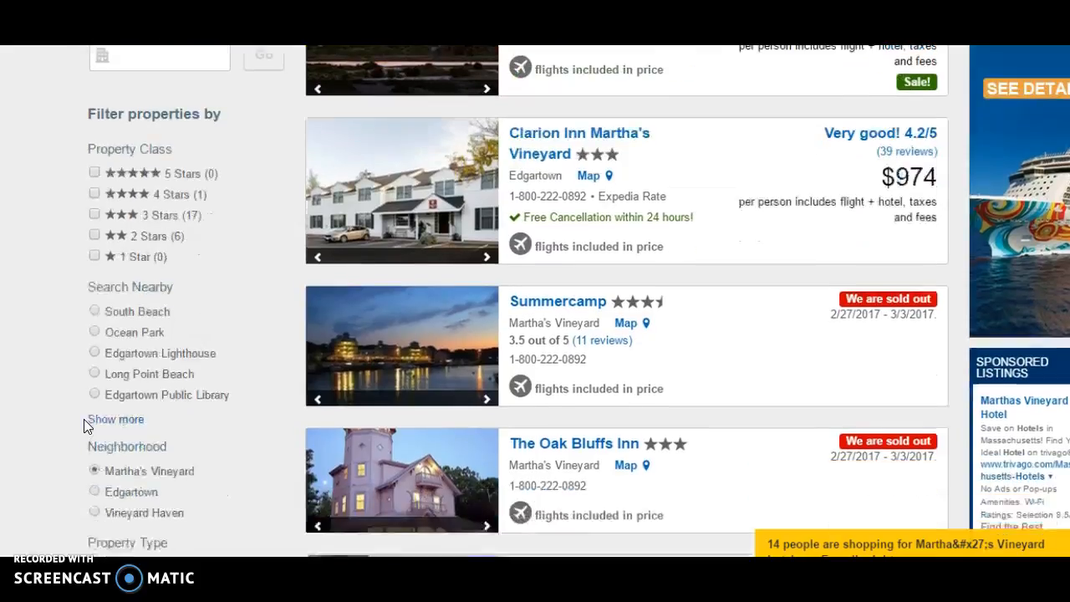
scroll(83, 426, "up", 1)
scroll(83, 427, "up", 3)
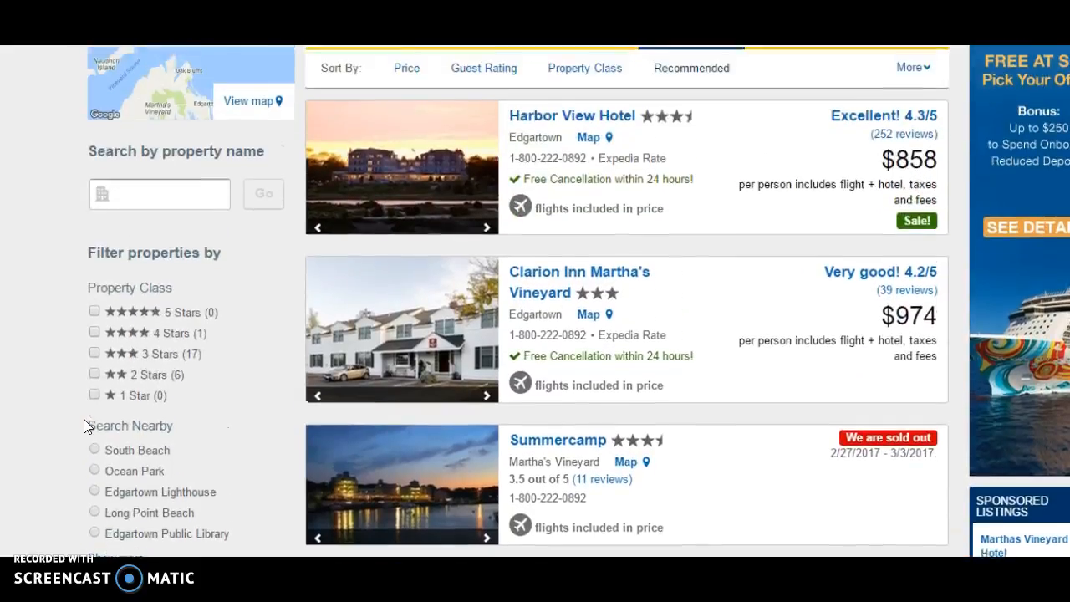
scroll(84, 420, "up", 1)
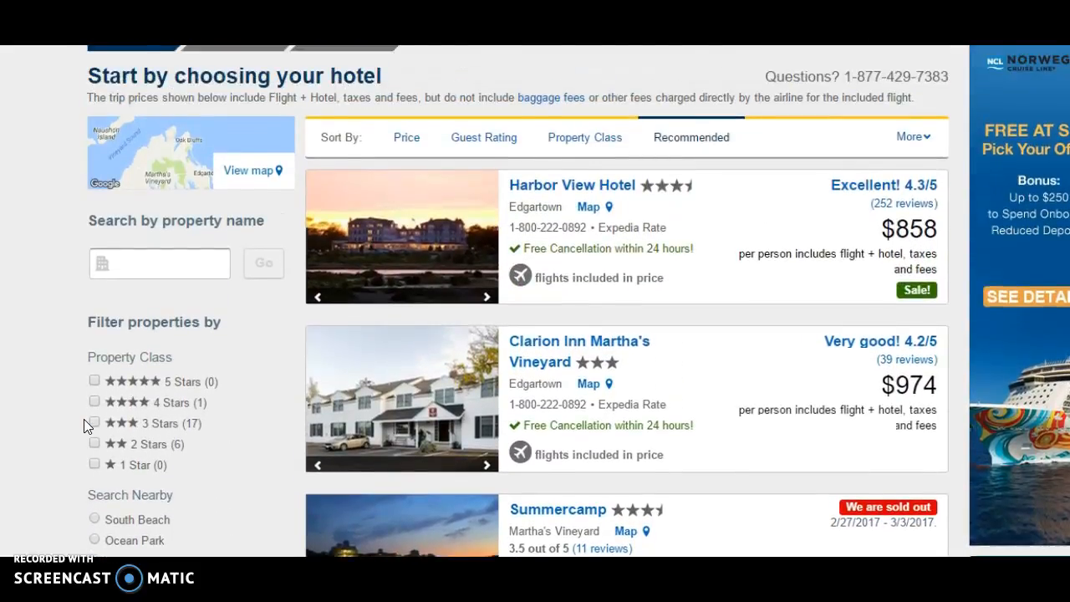
Check the availability of the remaining hotels in the Martha's Vineyard results through the end of the list.
scroll(83, 420, "down", 2)
scroll(84, 426, "down", 19)
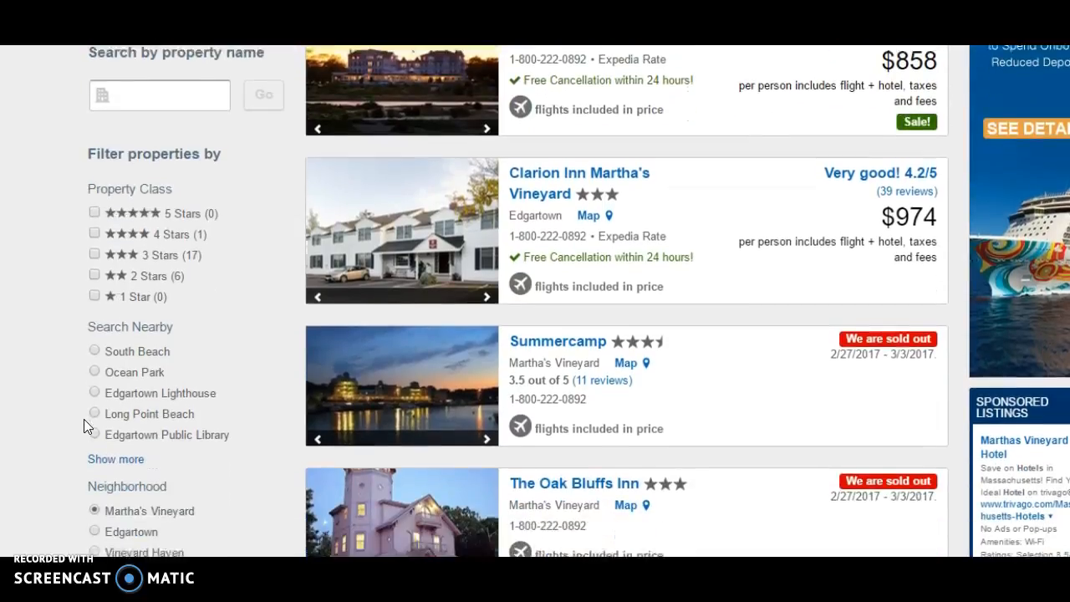
scroll(83, 426, "down", 20)
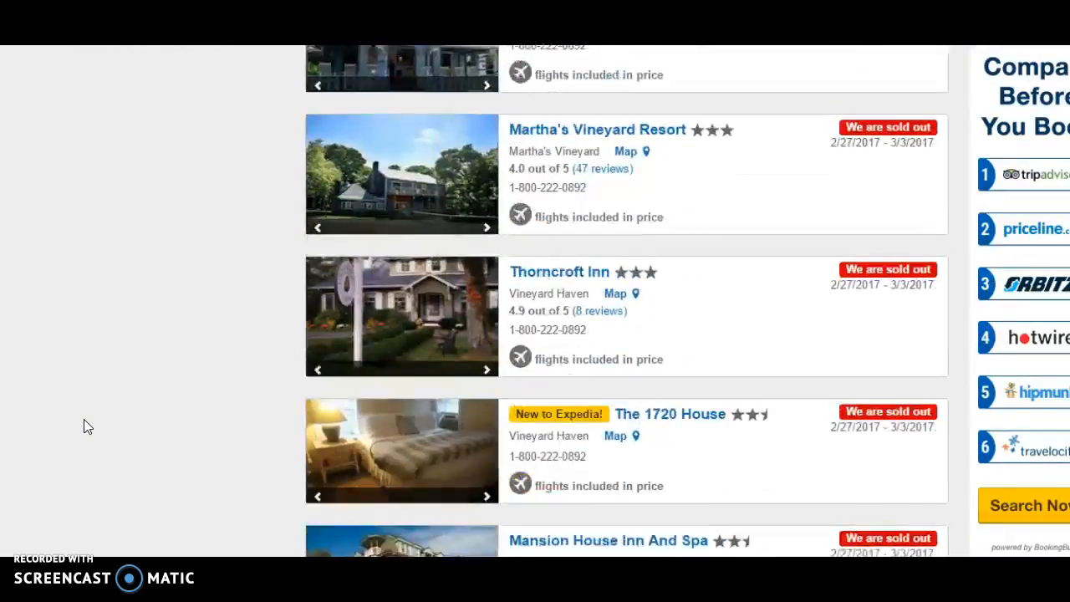
scroll(84, 426, "down", 20)
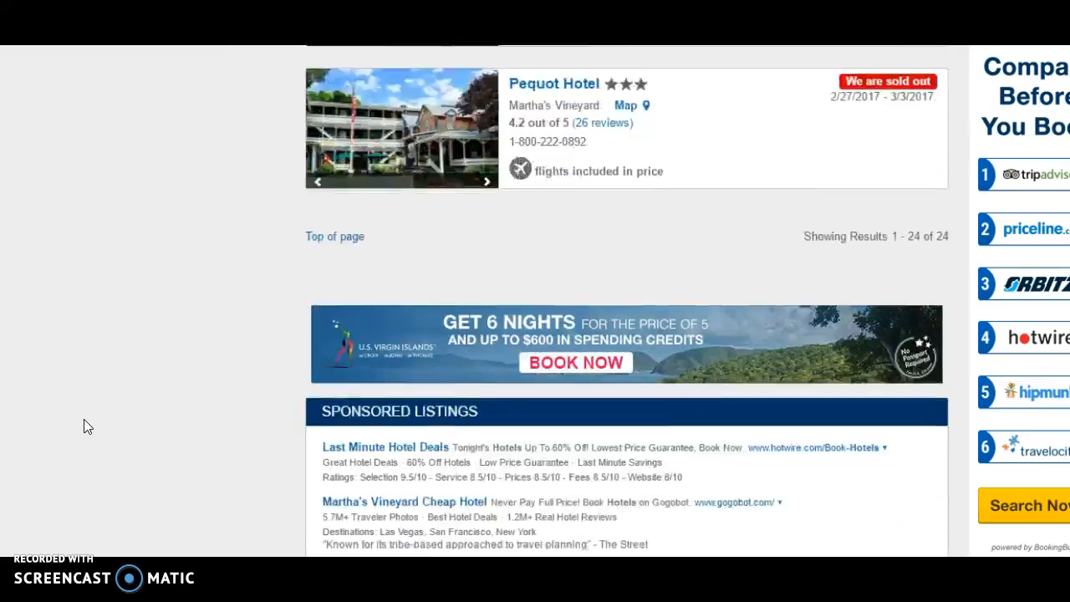
scroll(83, 427, "up", 3)
scroll(83, 427, "up", 20)
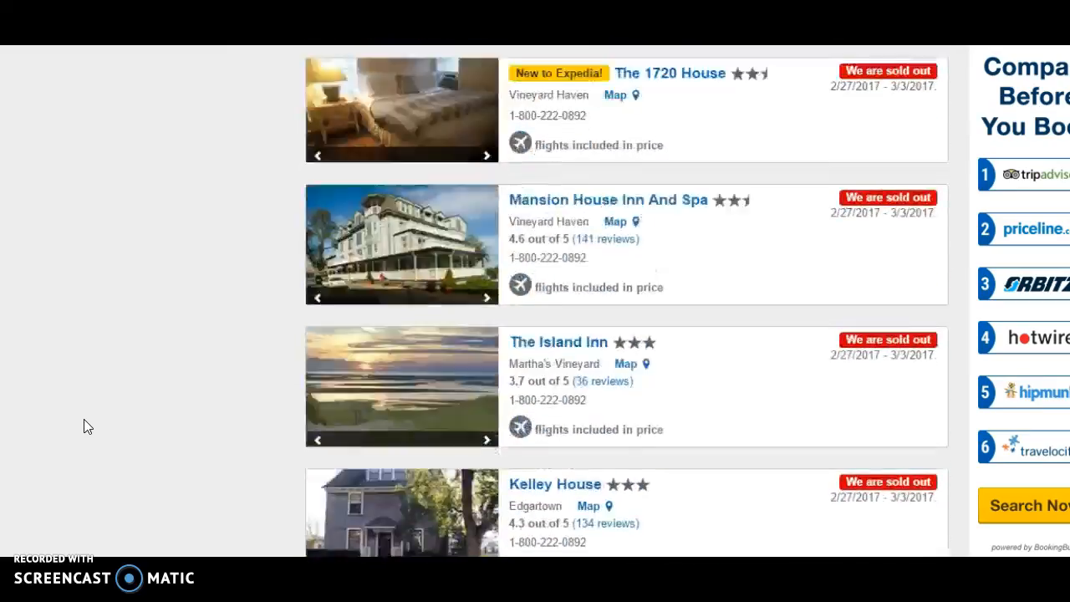
scroll(84, 426, "up", 15)
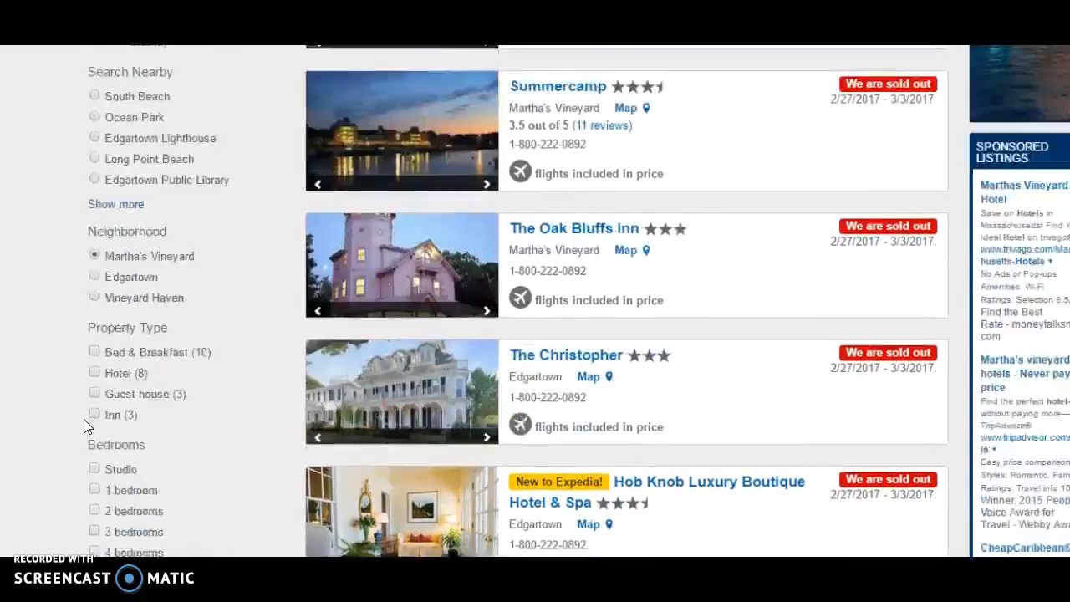
scroll(84, 427, "up", 5)
Switch to Paycation Travel and examine the first hotel and flight package near T F Green Airport.
scroll(84, 427, "down", 3)
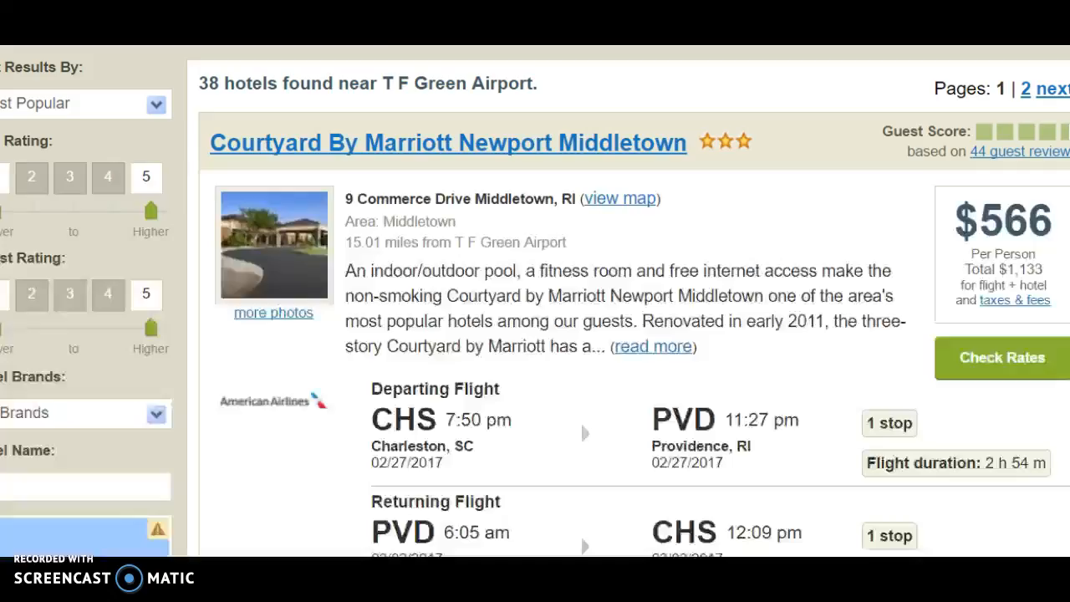
scroll(539, 294, "up", 2)
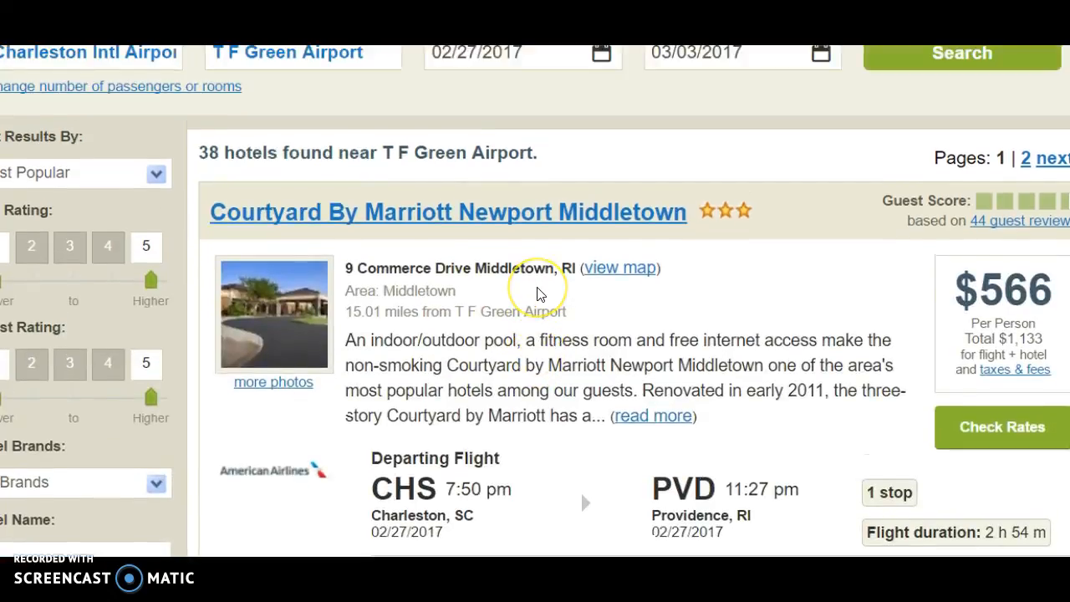
scroll(537, 294, "up", 2)
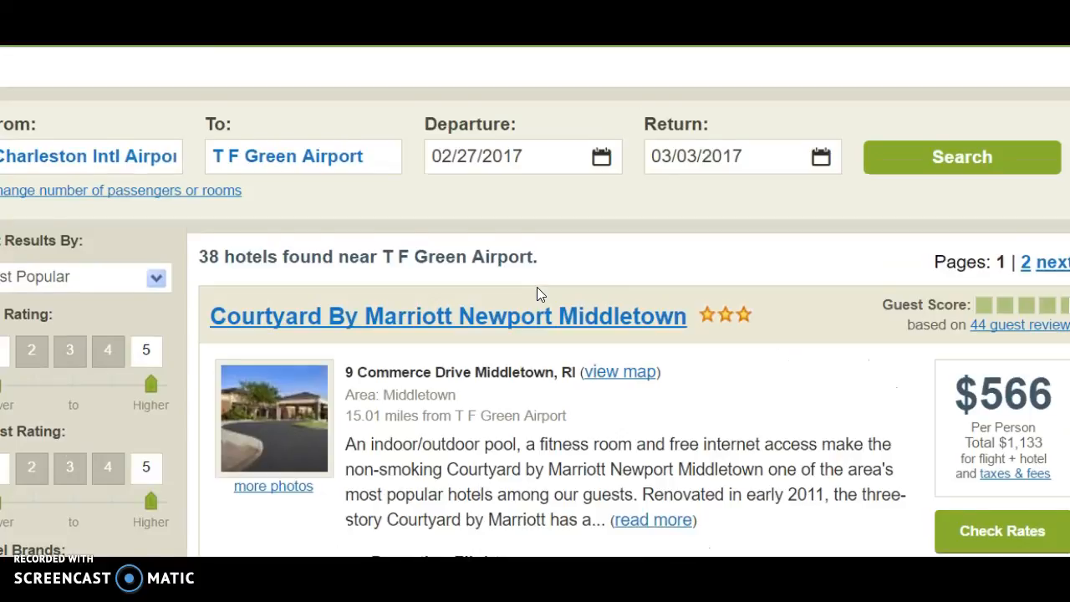
scroll(536, 287, "up", 2)
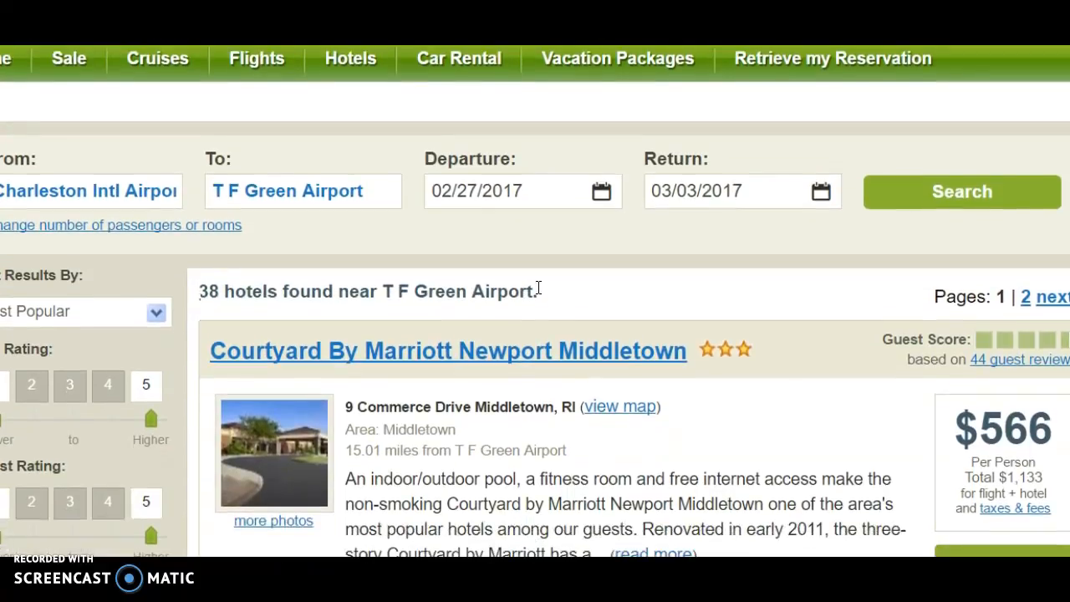
scroll(539, 287, "down", 5)
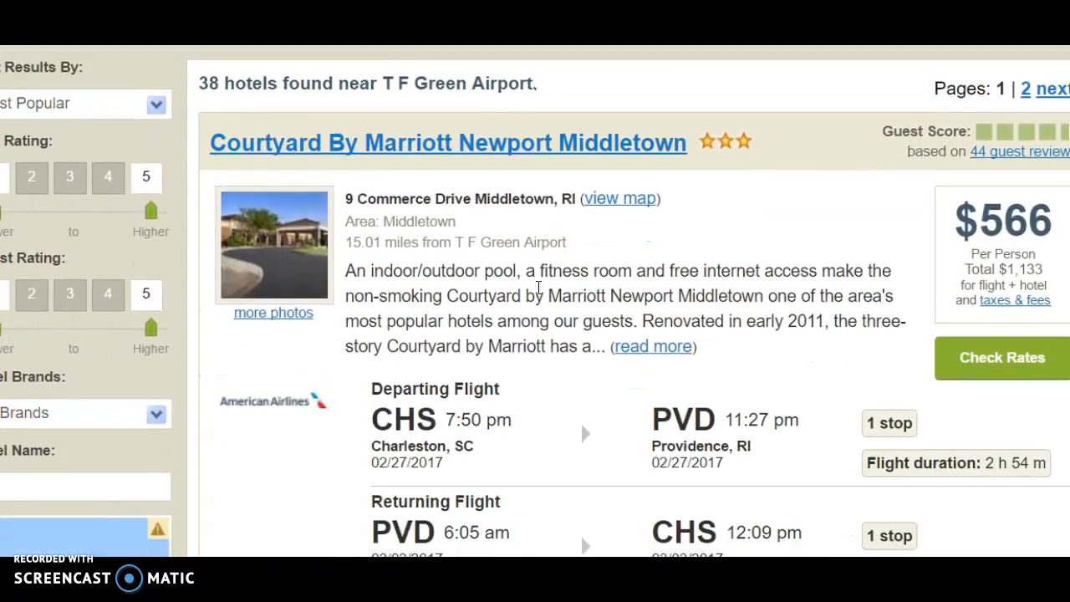
scroll(537, 287, "up", 4)
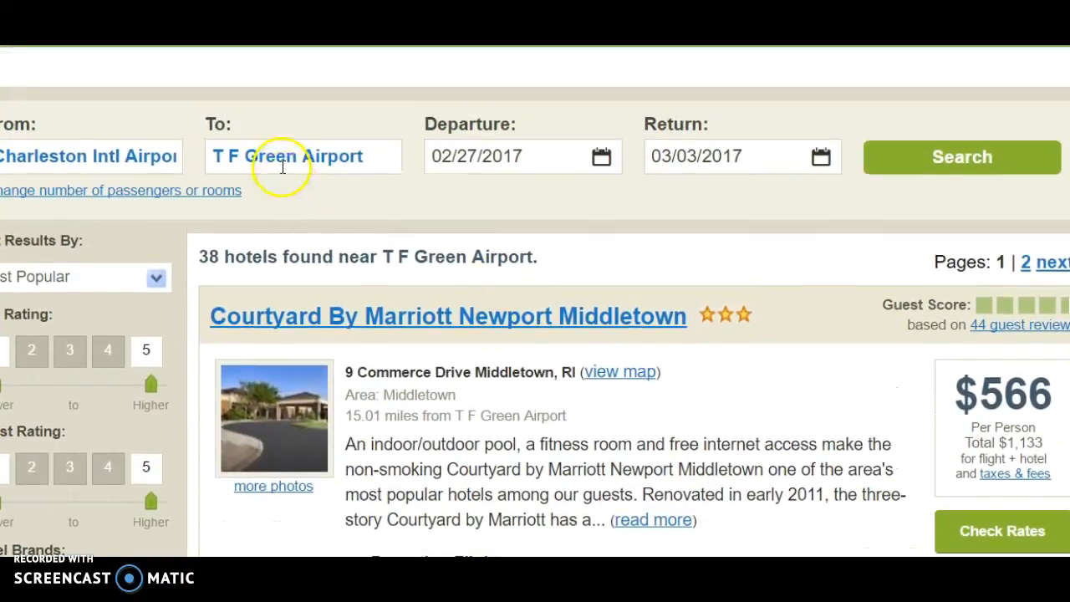
Look up "pvd" as the destination, choose T F Green Airport, and rerun the package search for 02/27/2017 to 03/03/2017.
left_click(278, 160)
type("pvd")
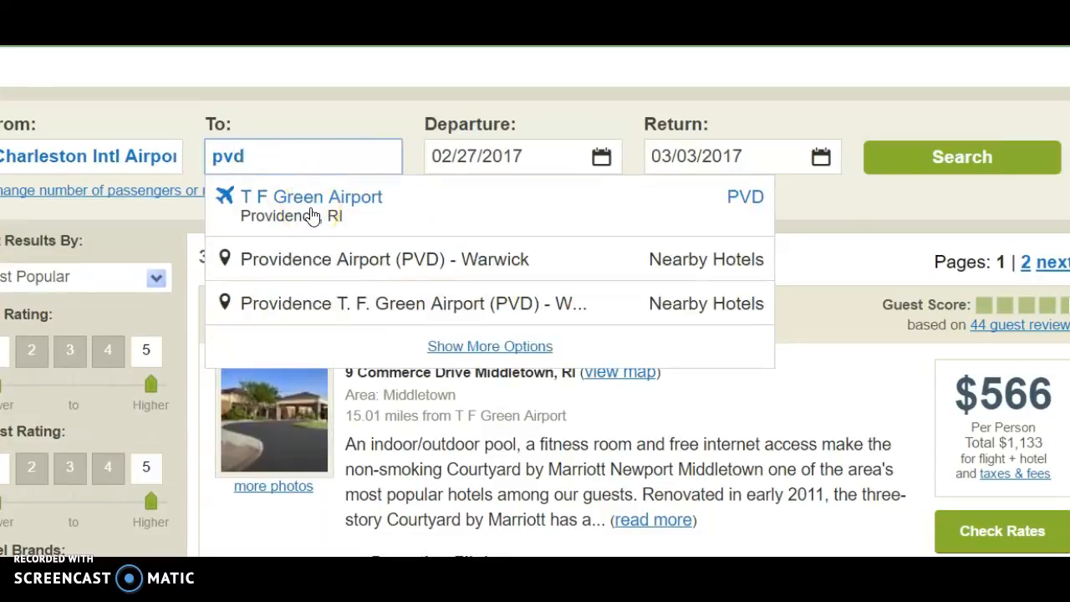
left_click(312, 216)
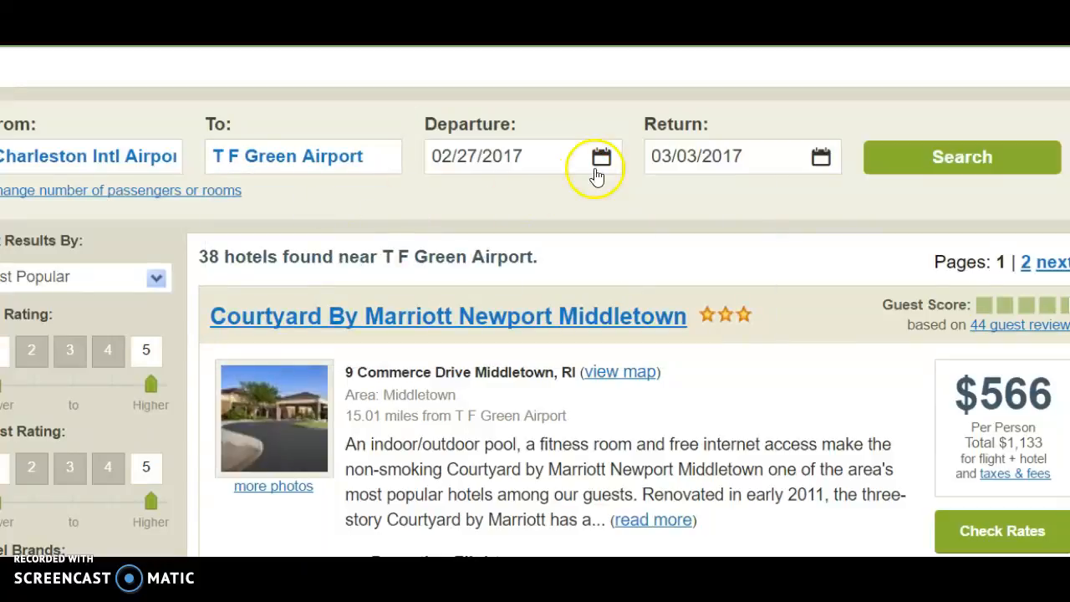
left_click(909, 157)
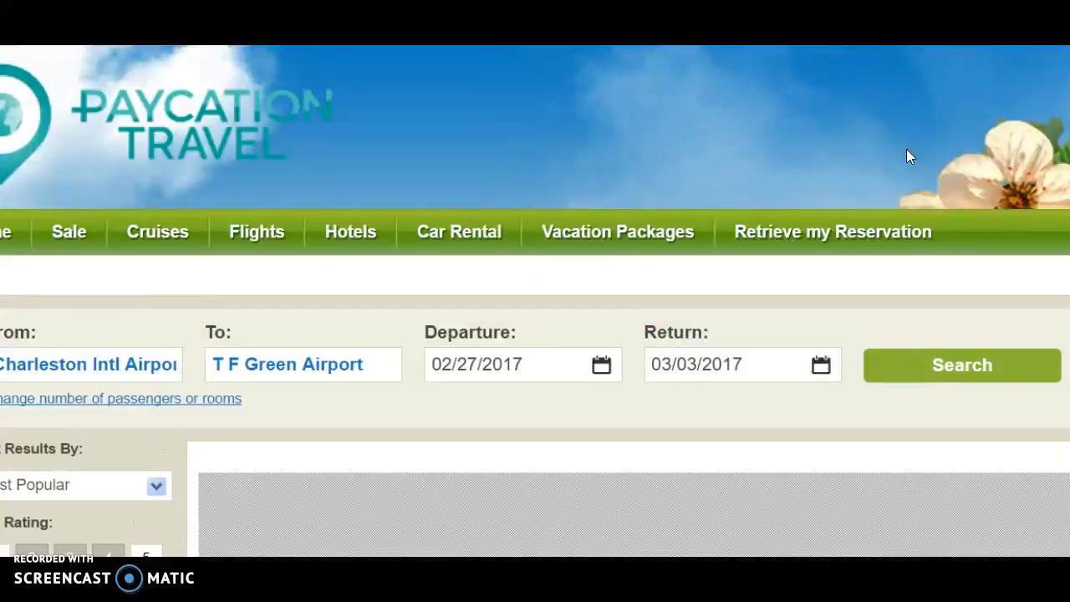
left_click(755, 275)
scroll(754, 275, "down", 2)
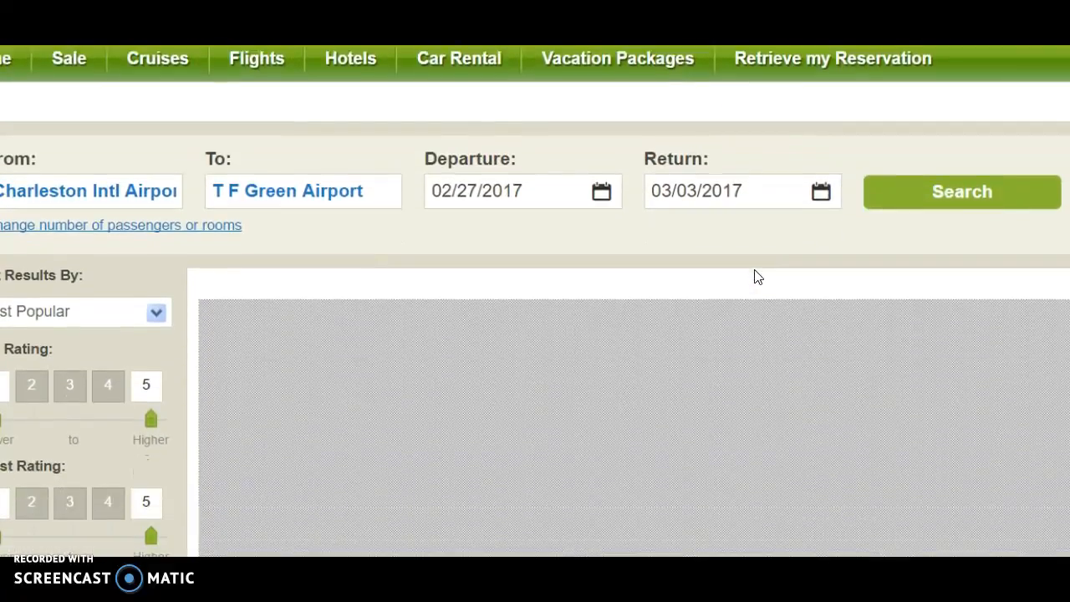
scroll(755, 275, "down", 1)
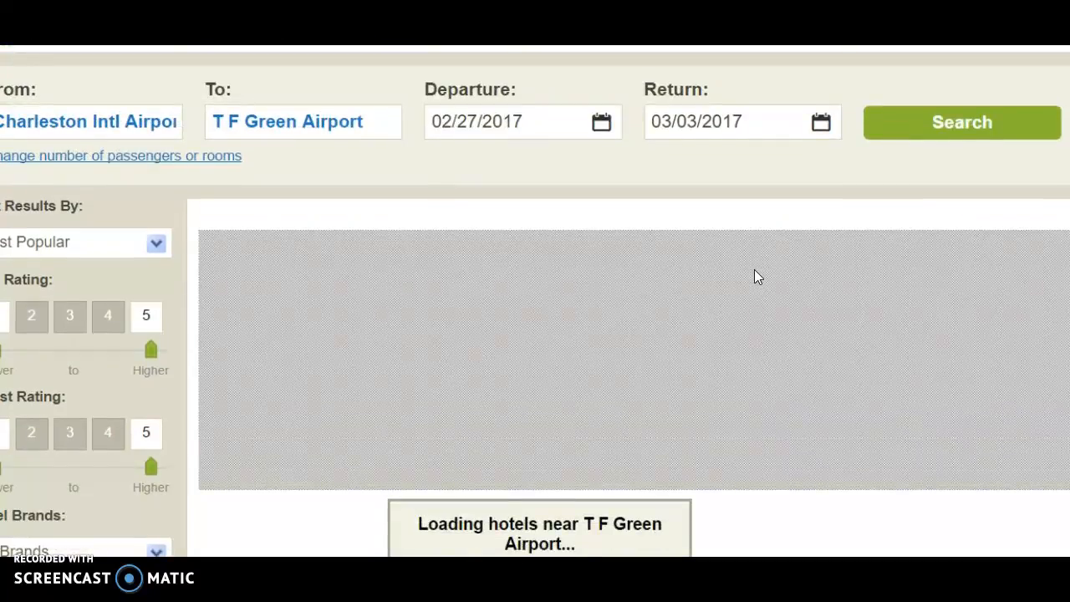
Record the Courtyard By Marriott Newport Middletown hotel name in Notepad and examine that package's price and flight details.
scroll(755, 275, "down", 1)
scroll(755, 276, "down", 1)
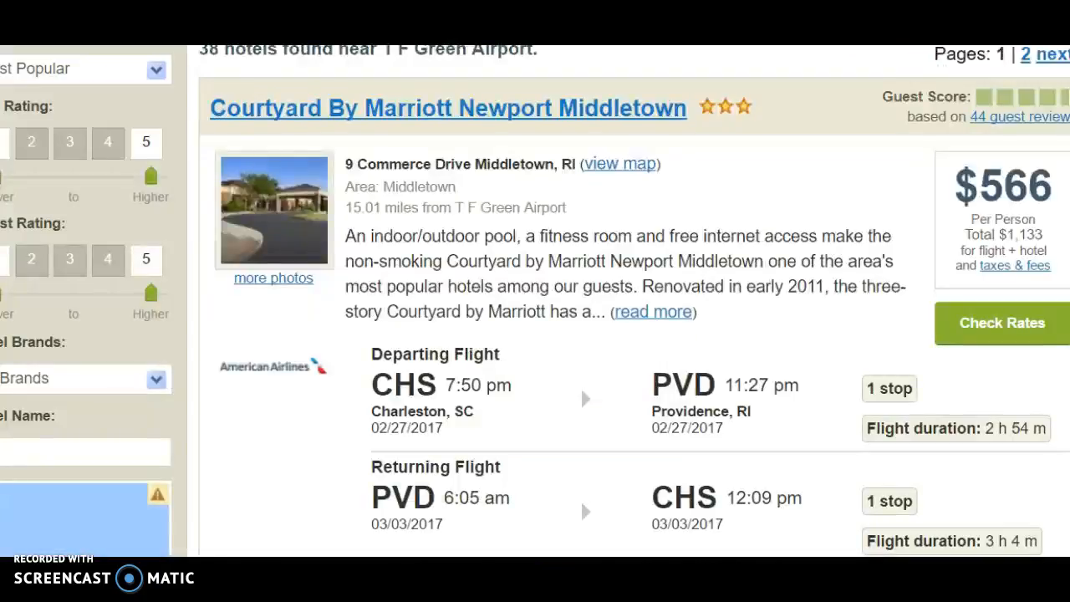
scroll(425, 333, "down", 1)
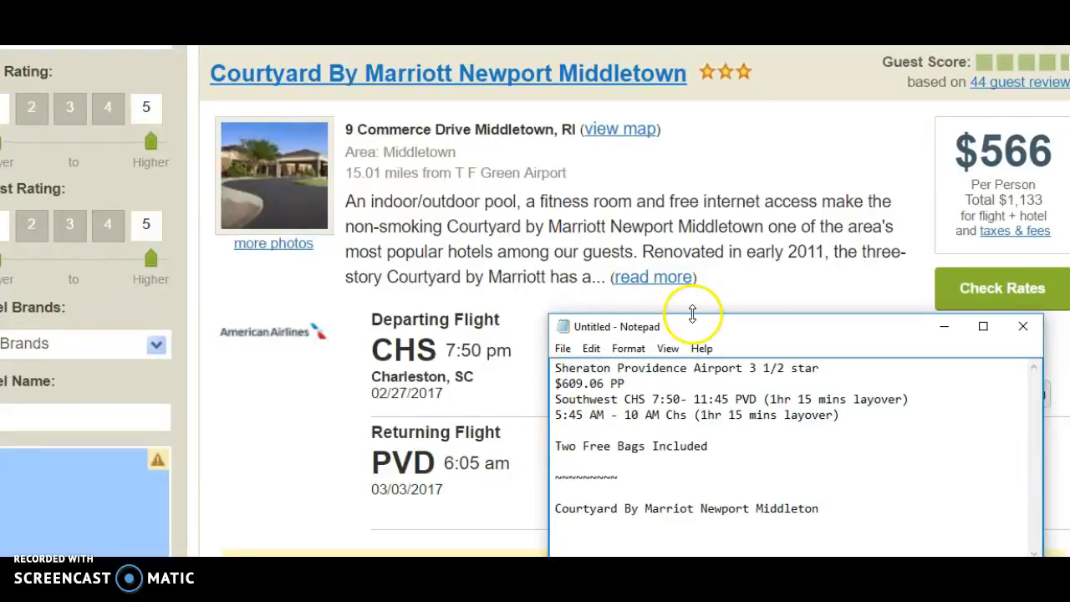
left_click(682, 209)
scroll(682, 209, "down", 1)
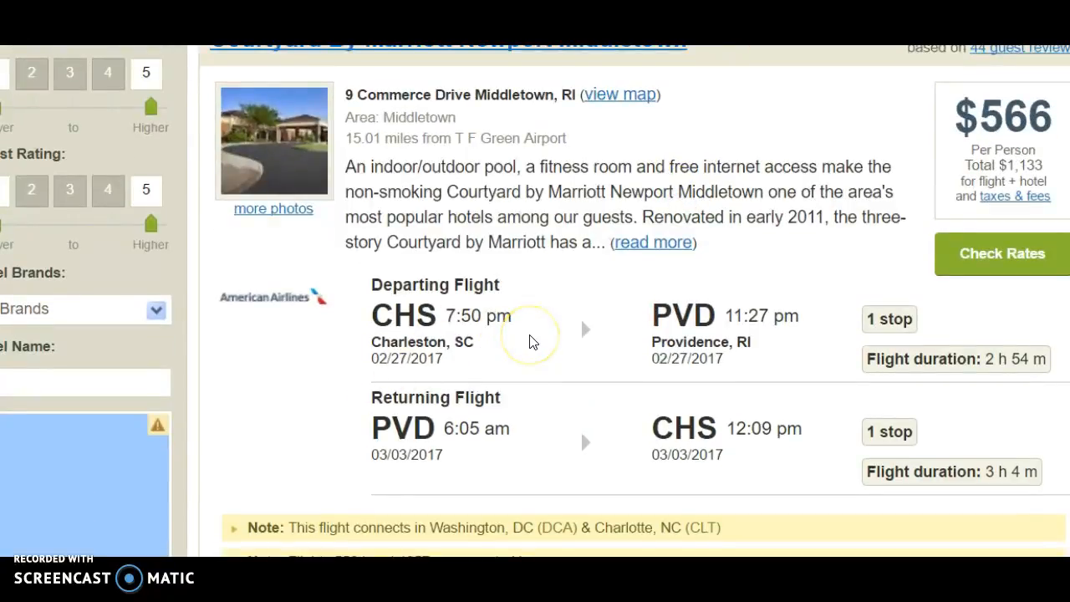
scroll(529, 342, "down", 3)
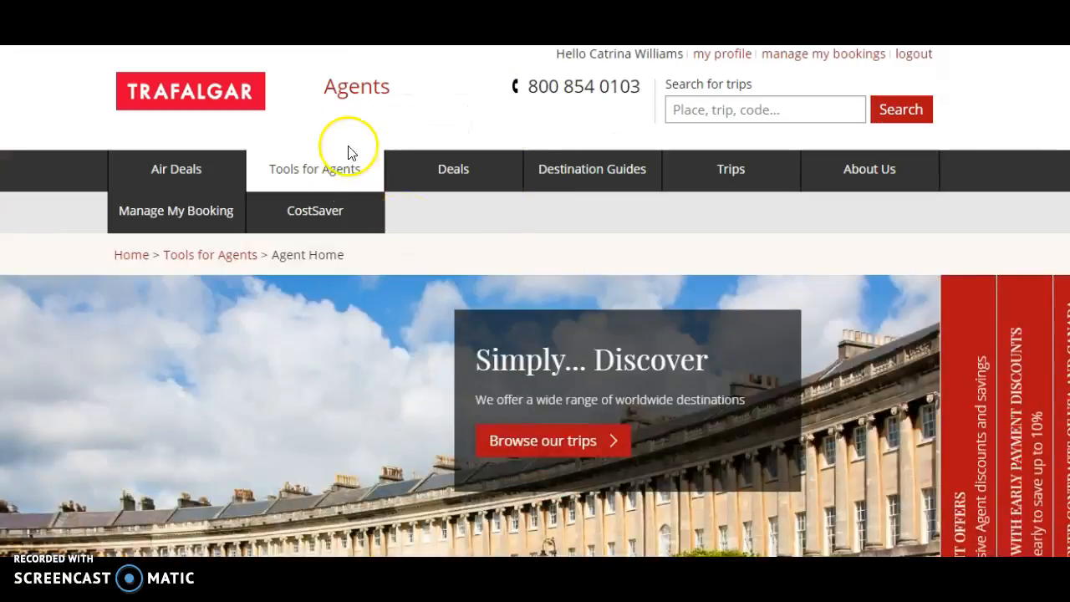
Switch to the Trafalgar agent site and look up "martha" as the trip destination.
scroll(346, 146, "down", 3)
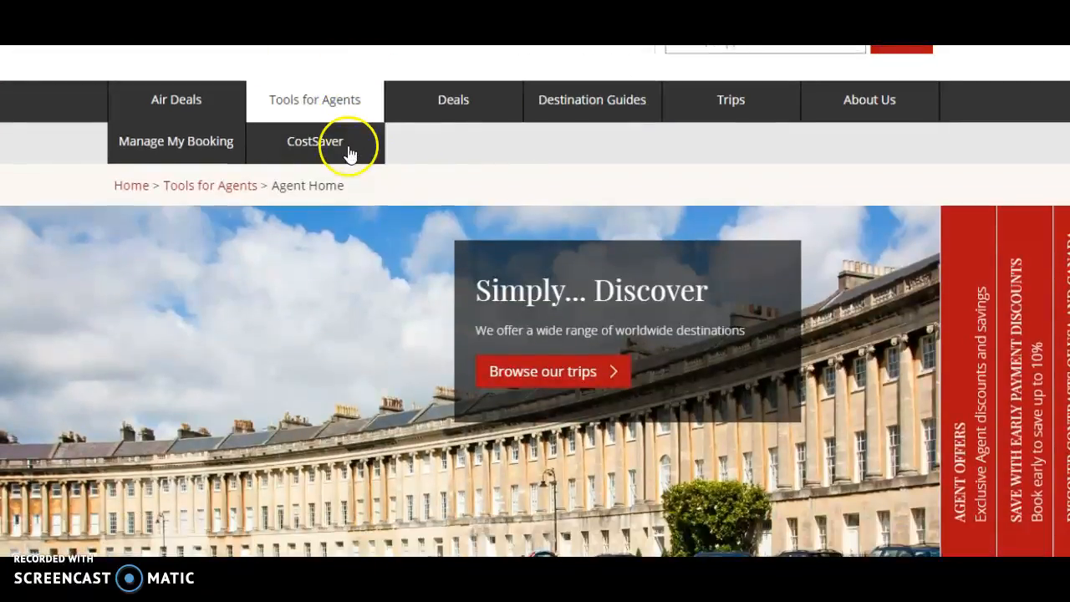
scroll(350, 153, "down", 1)
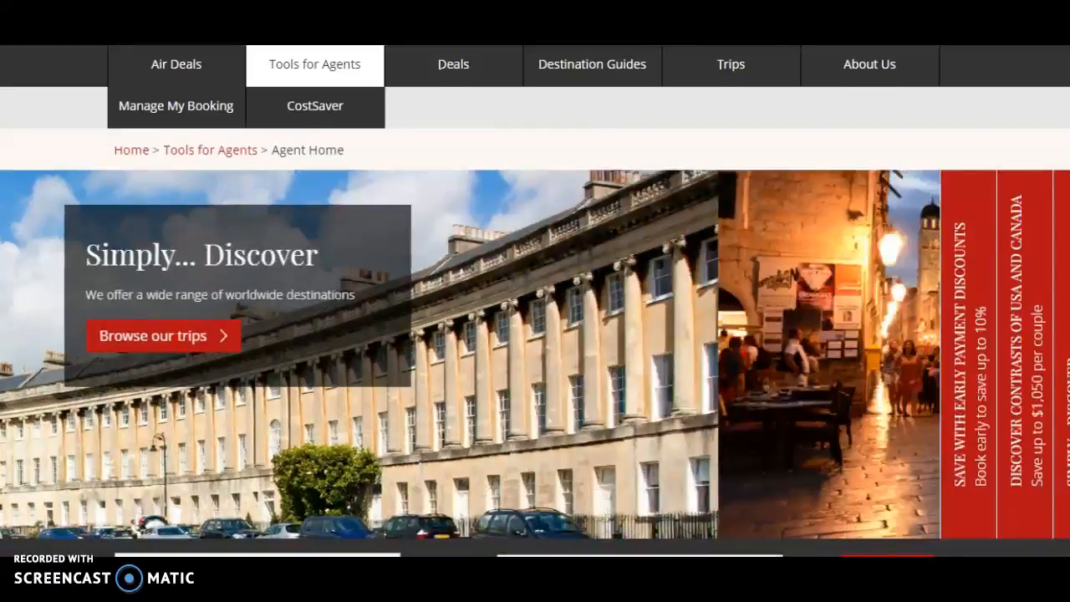
scroll(535, 301, "down", 1)
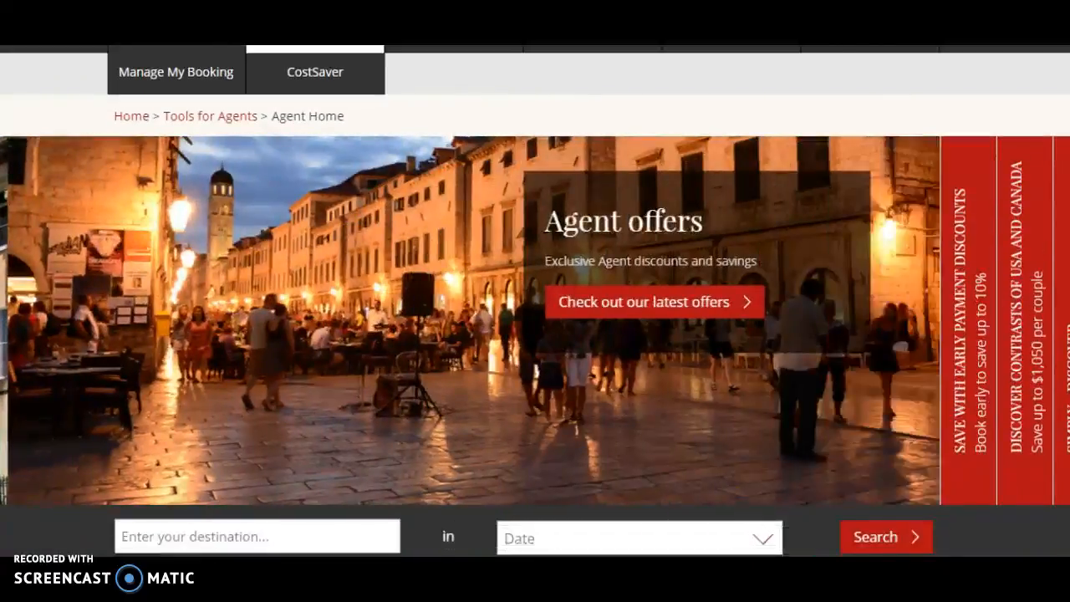
scroll(535, 300, "up", 2)
scroll(535, 301, "up", 2)
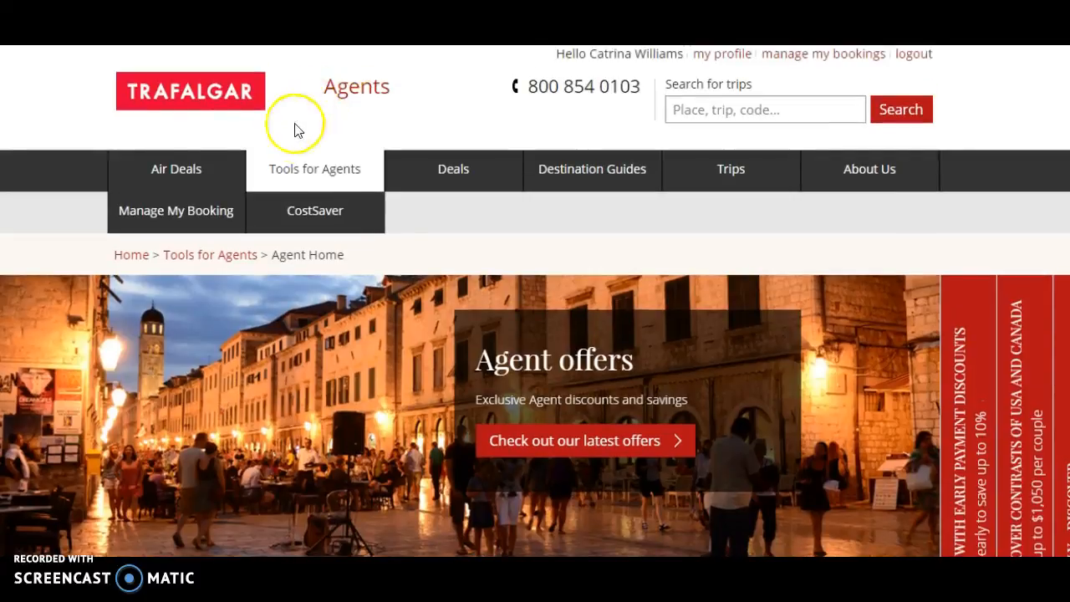
scroll(323, 176, "down", 1)
scroll(324, 175, "down", 2)
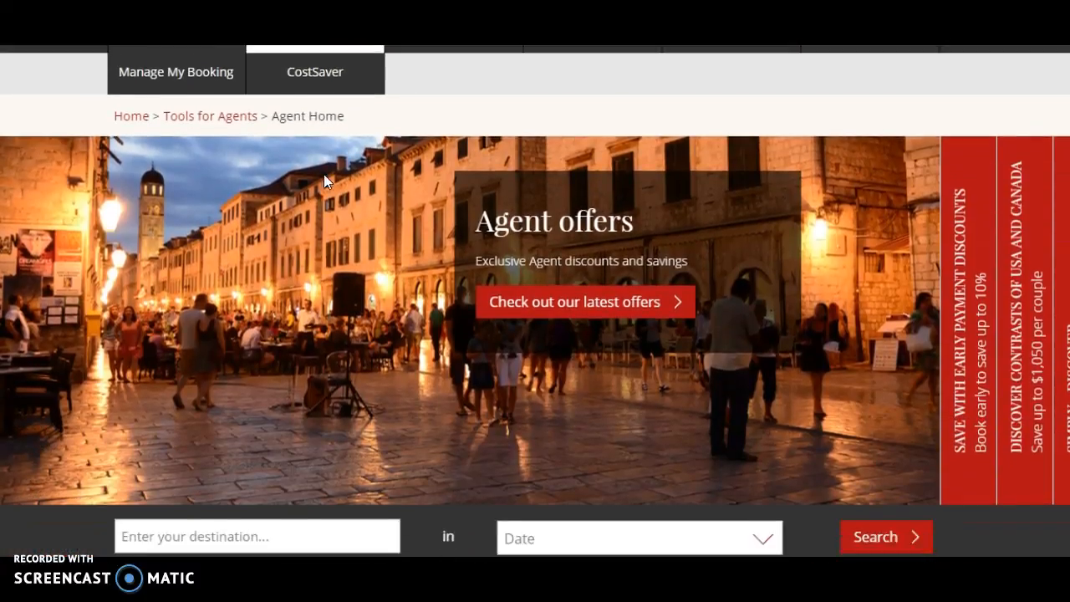
scroll(480, 304, "down", 1)
scroll(480, 304, "down", 2)
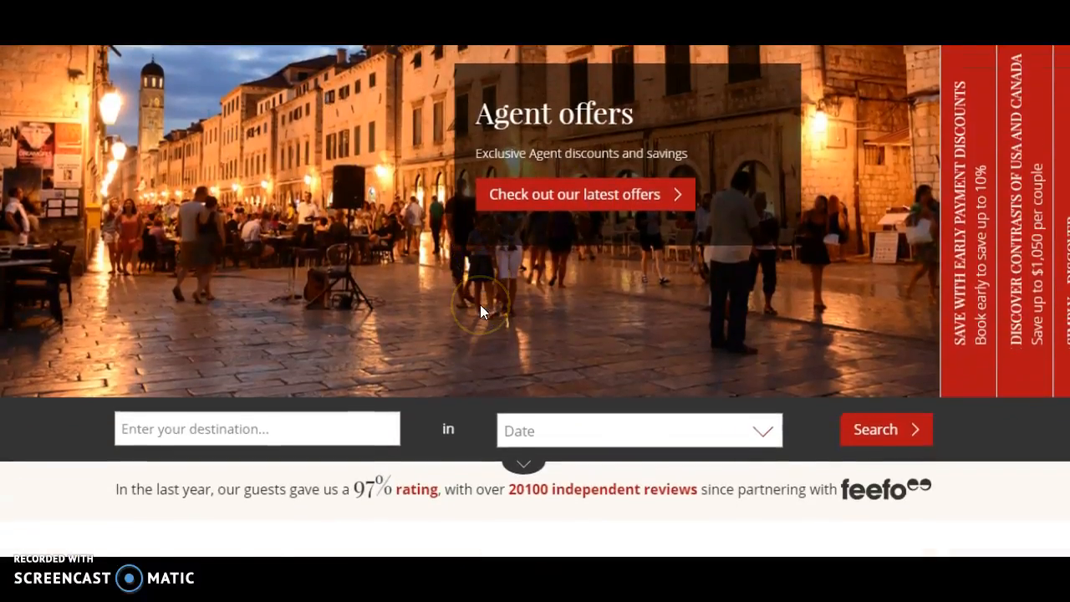
left_click(278, 392)
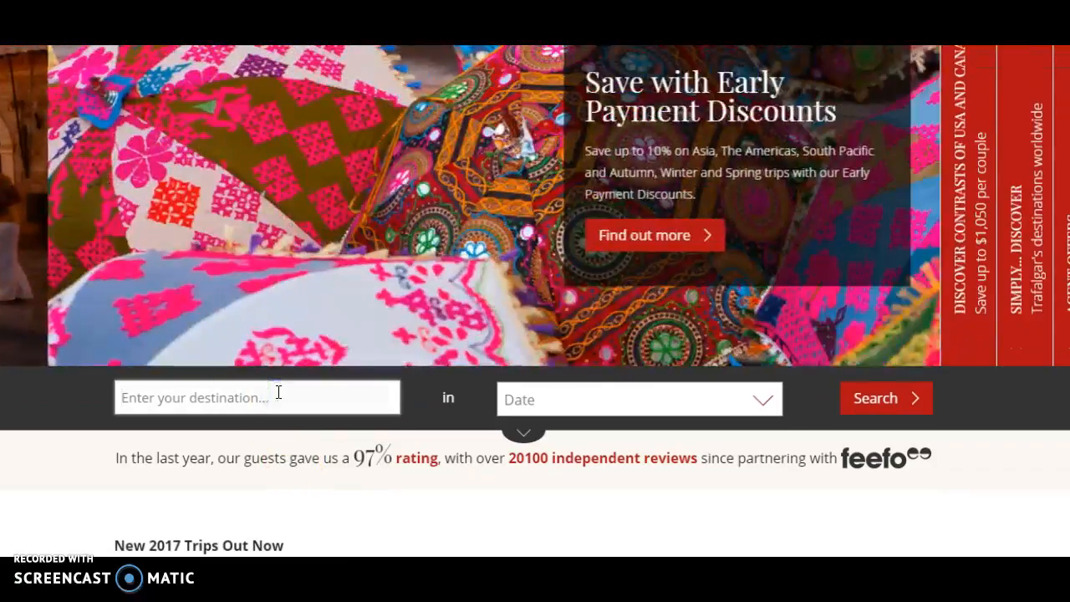
type("c")
key("BackSpace")
type("martha")
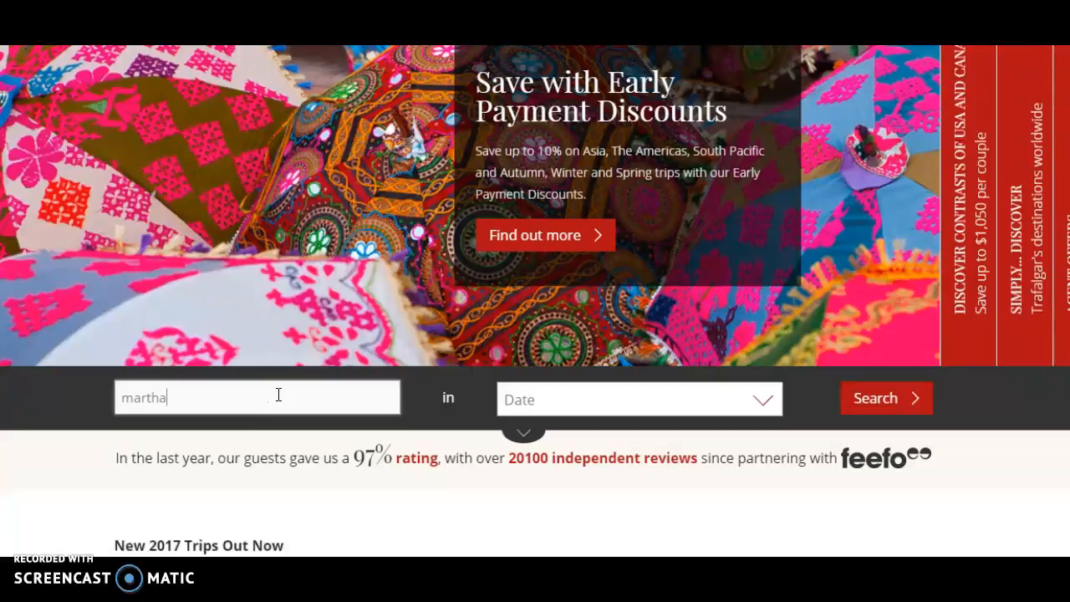
Look up "providence" as the Trafalgar destination instead and clear the entry.
double_click(279, 395)
type("provid")
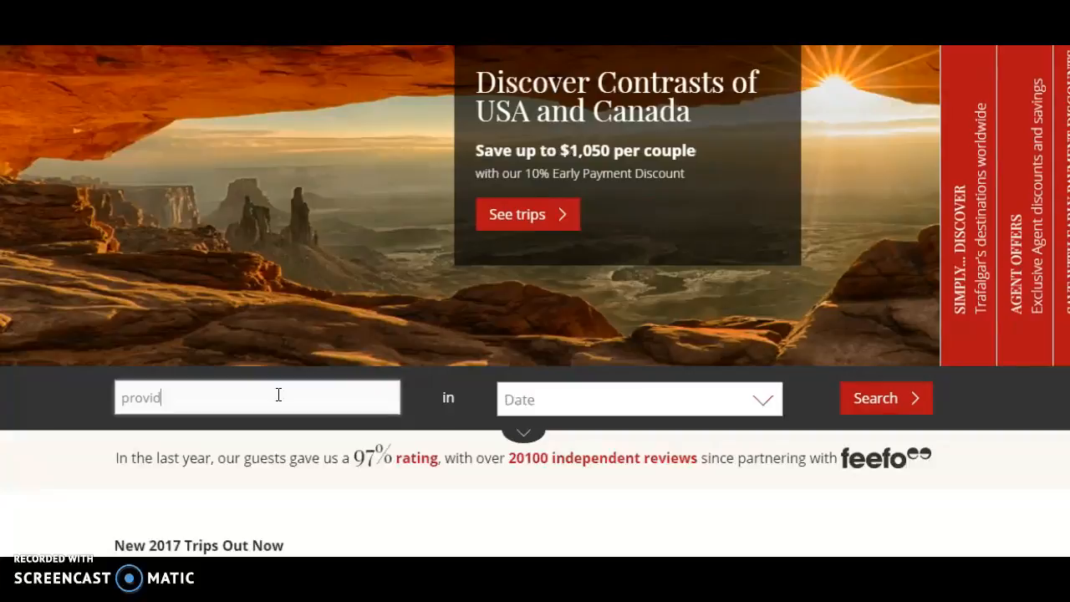
type("ence")
double_click(279, 394)
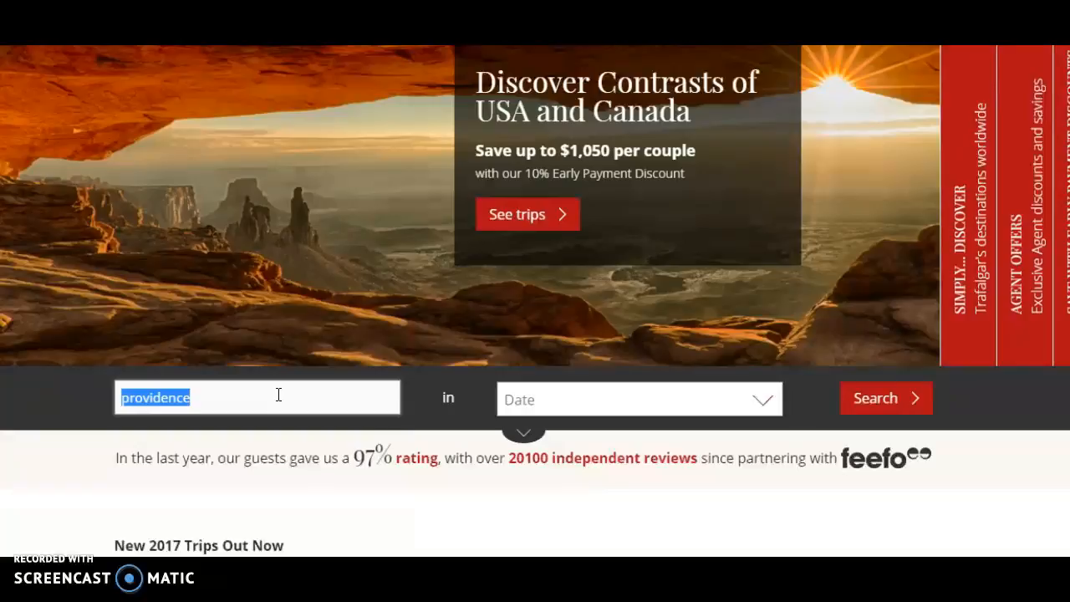
key("BackSpace")
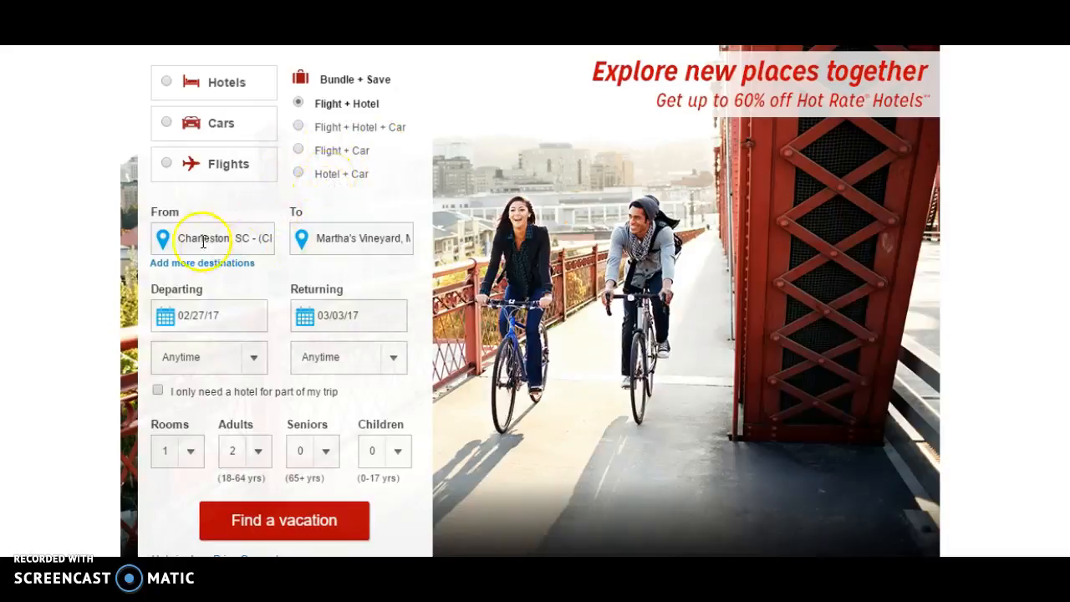
Search Hotwire for the Charleston to Martha's Vineyard flight and hotel bundle from 02/27/17 to 03/03/17 and compare its hotel prices with Expedia's.
left_click(259, 519)
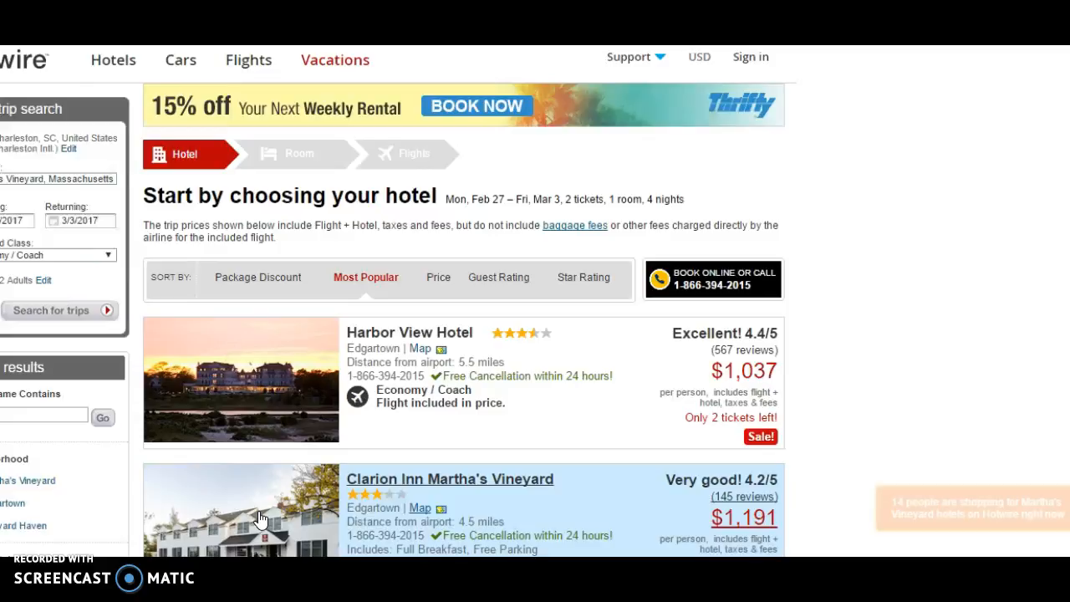
scroll(261, 519, "down", 3)
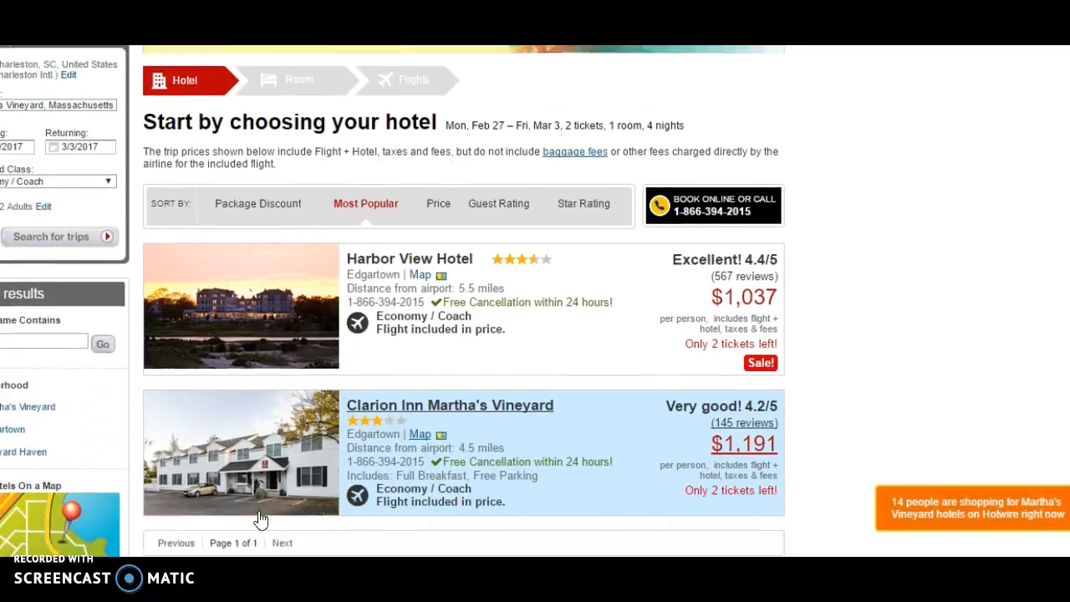
scroll(261, 519, "up", 3)
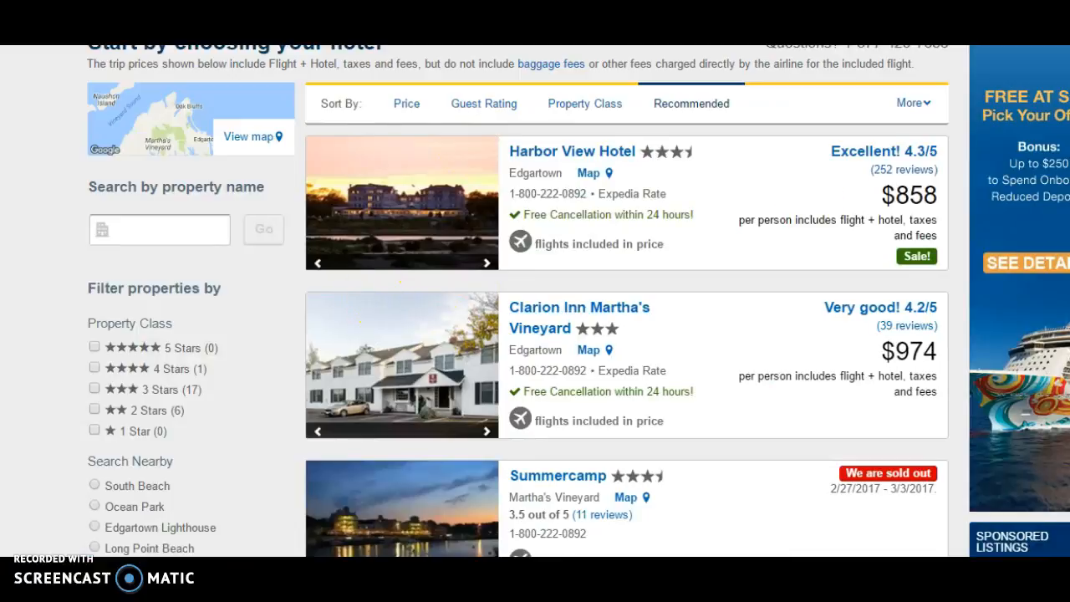
scroll(535, 301, "up", 3)
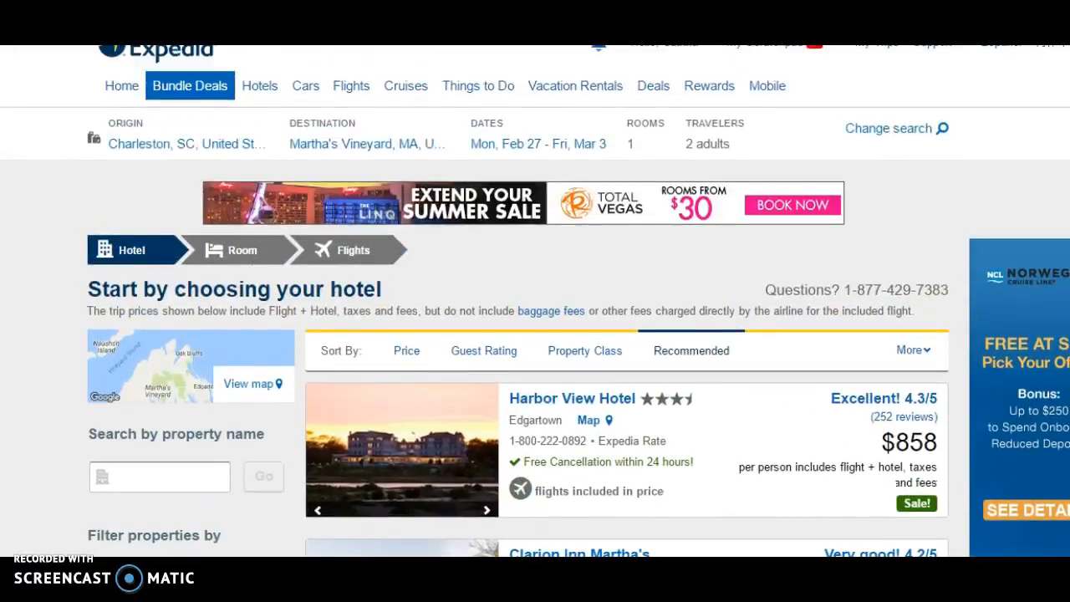